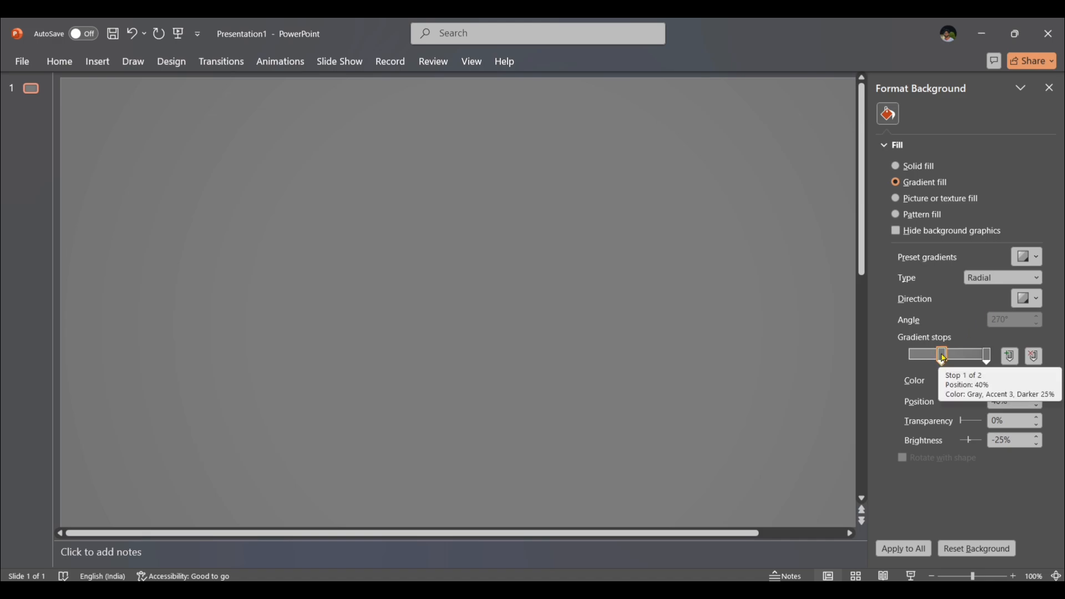
Recolor the first stop of the radial background gradient to the white theme color darkened by 15%.
left_click(943, 355)
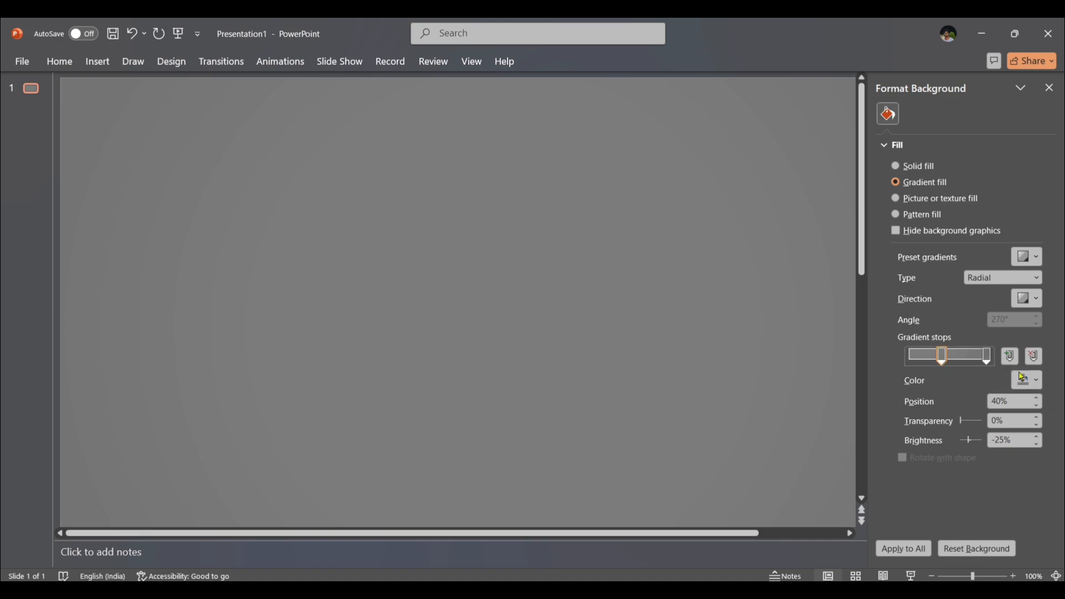
left_click(1038, 381)
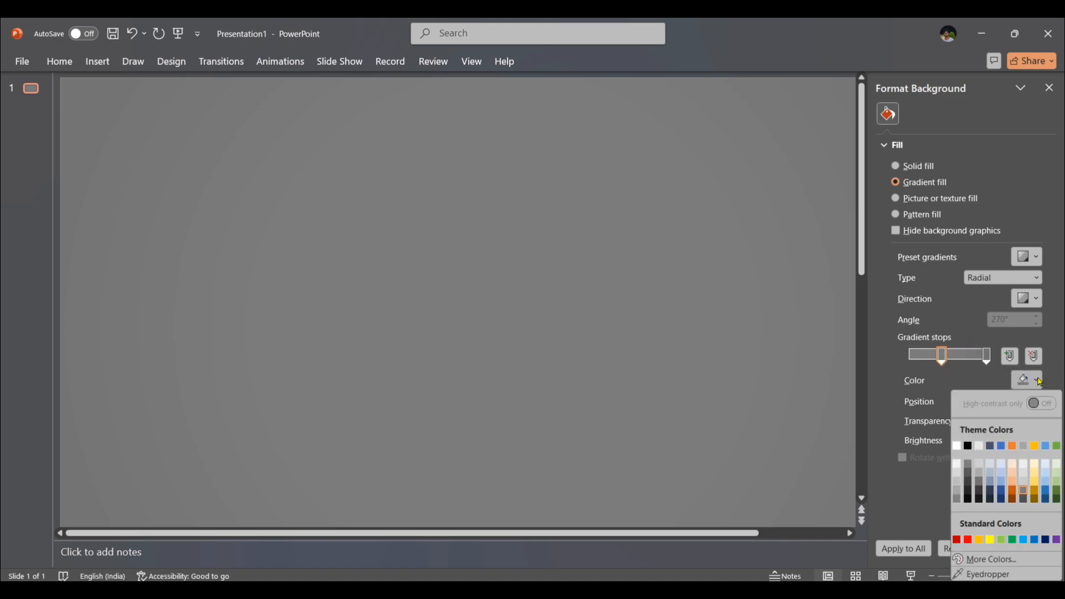
left_click(957, 480)
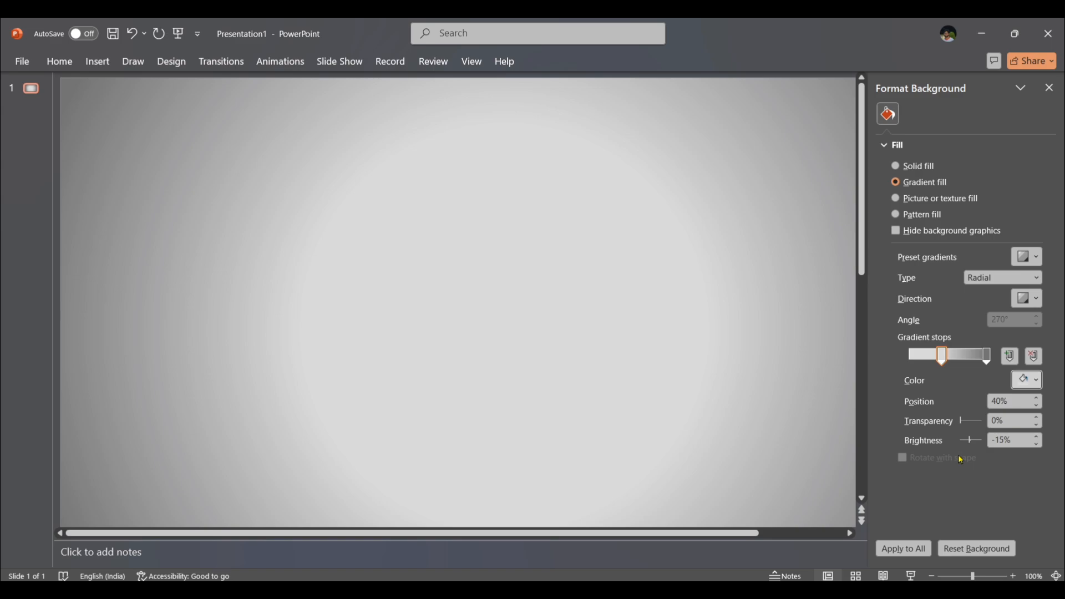
Set the end gradient stop to the light gray theme color darkened by 50% and move the first stop to position 0%.
left_click(987, 356)
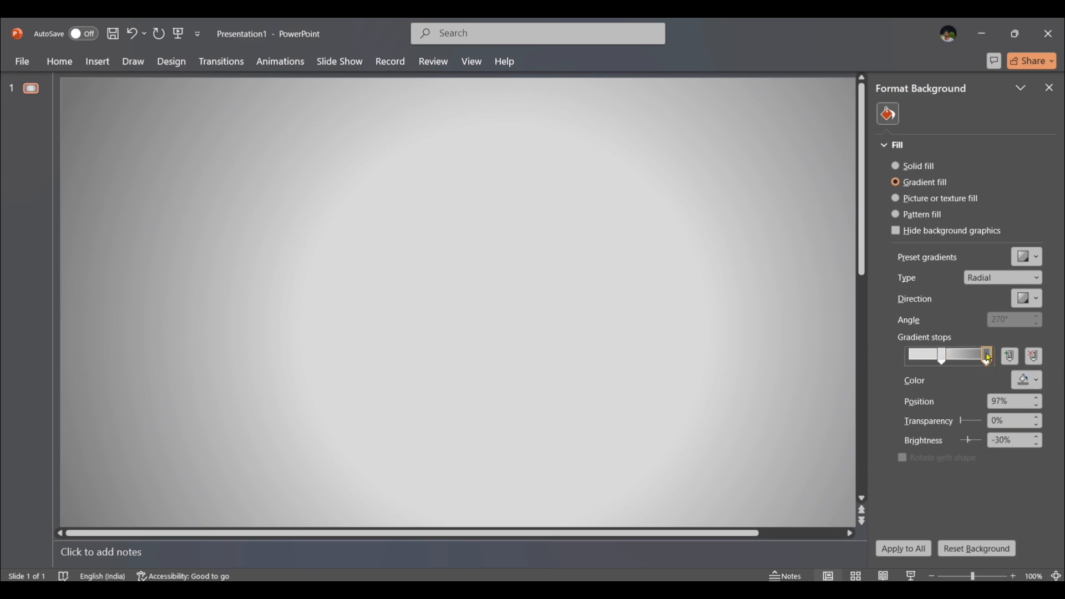
left_click(1035, 382)
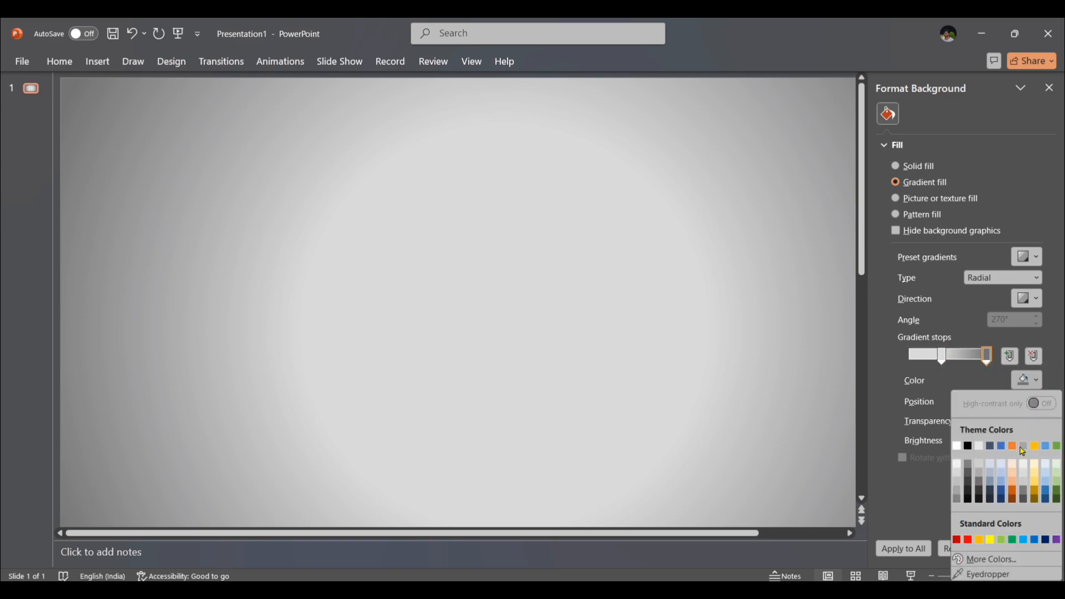
left_click(980, 475)
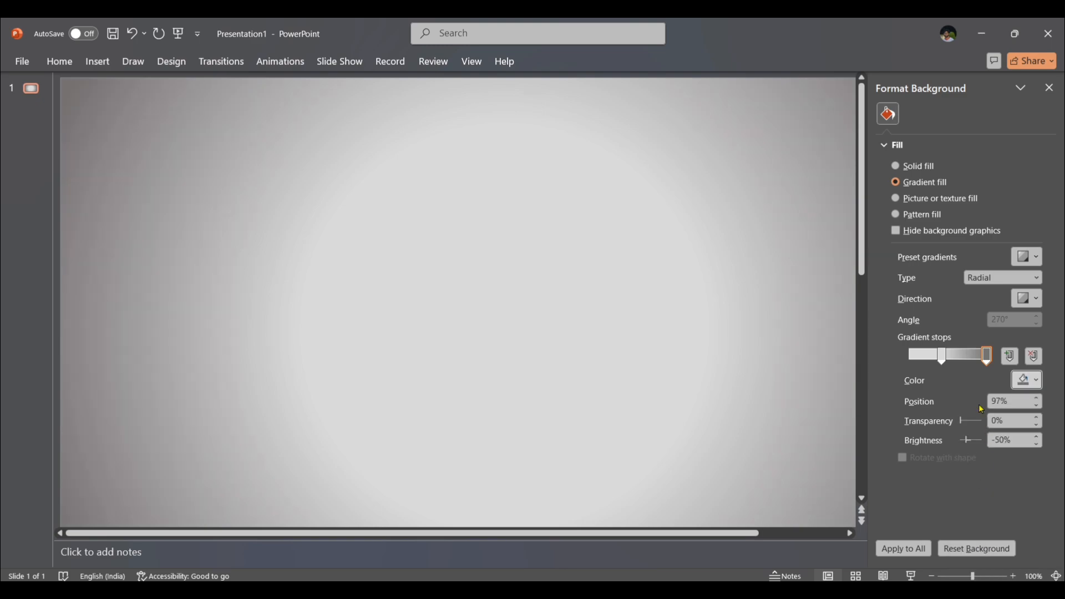
left_click_drag(943, 360, 908, 369)
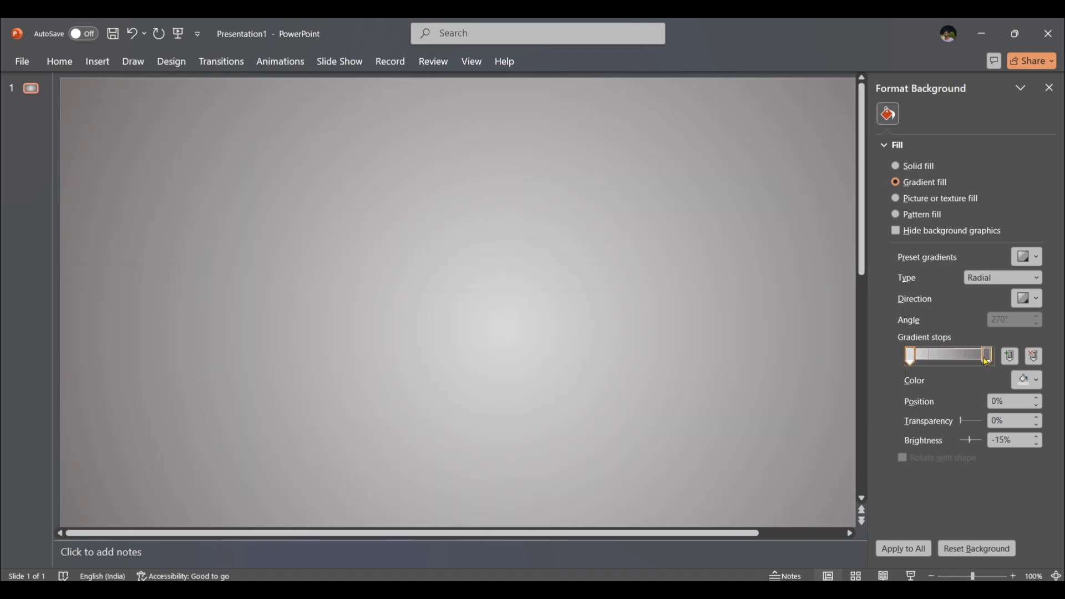
mouse_move(984, 362)
left_mouse_down()
mouse_move(966, 367)
mouse_move(982, 356)
left_mouse_up()
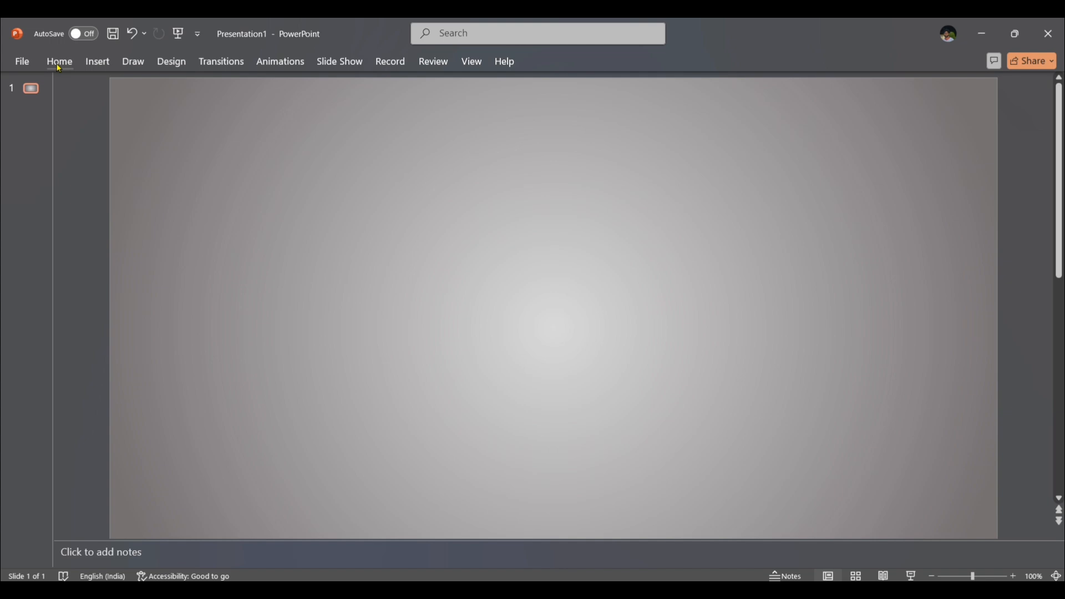
Draw a partial circle shape about 3.9 cm wide and high in the upper part of the slide.
left_click(60, 63)
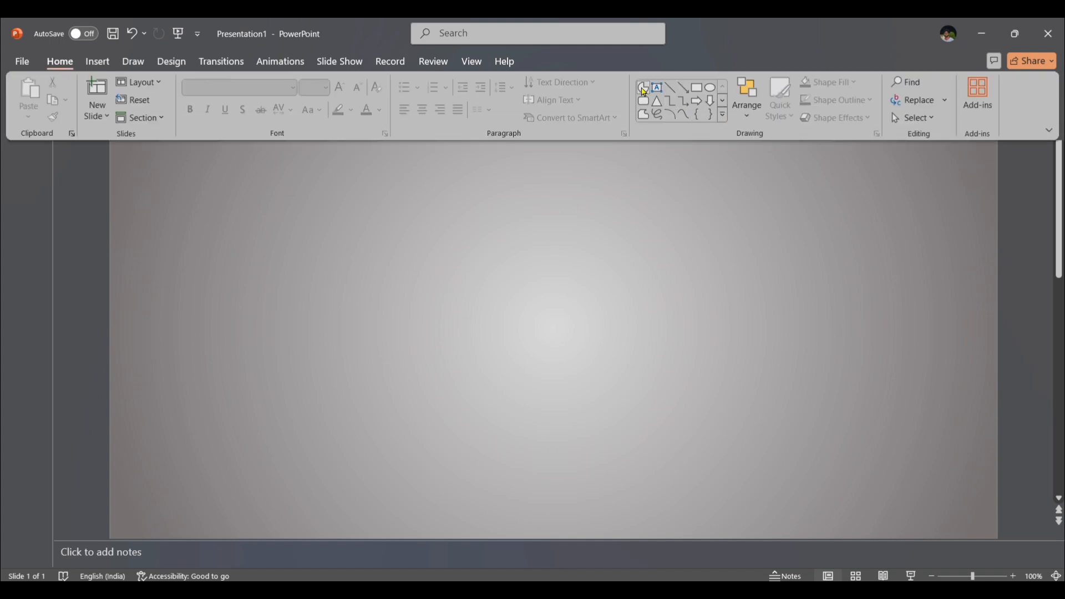
left_click(643, 89)
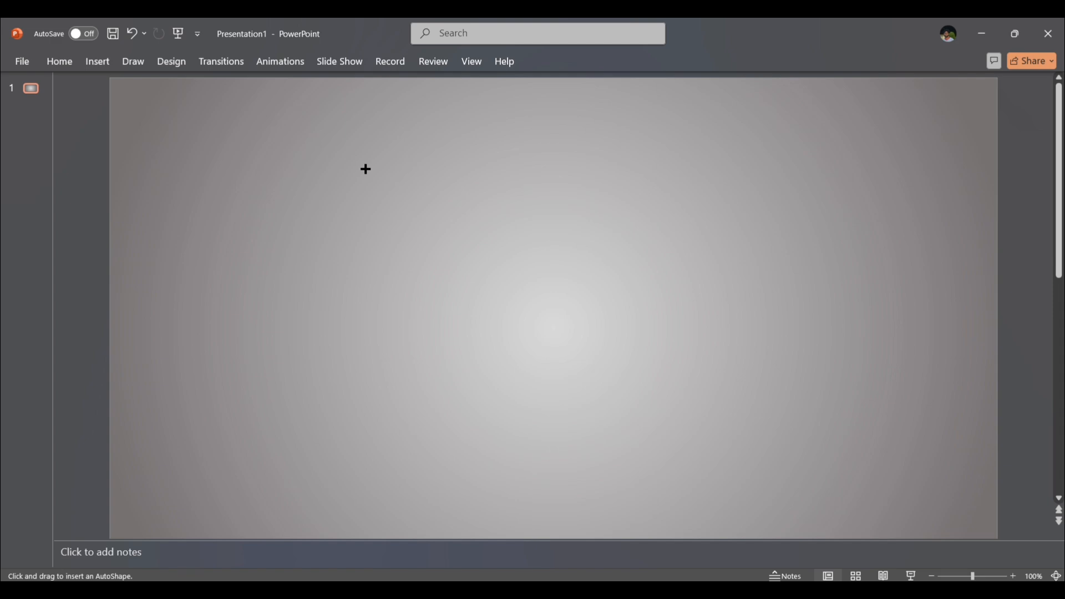
left_click_drag(362, 168, 463, 270)
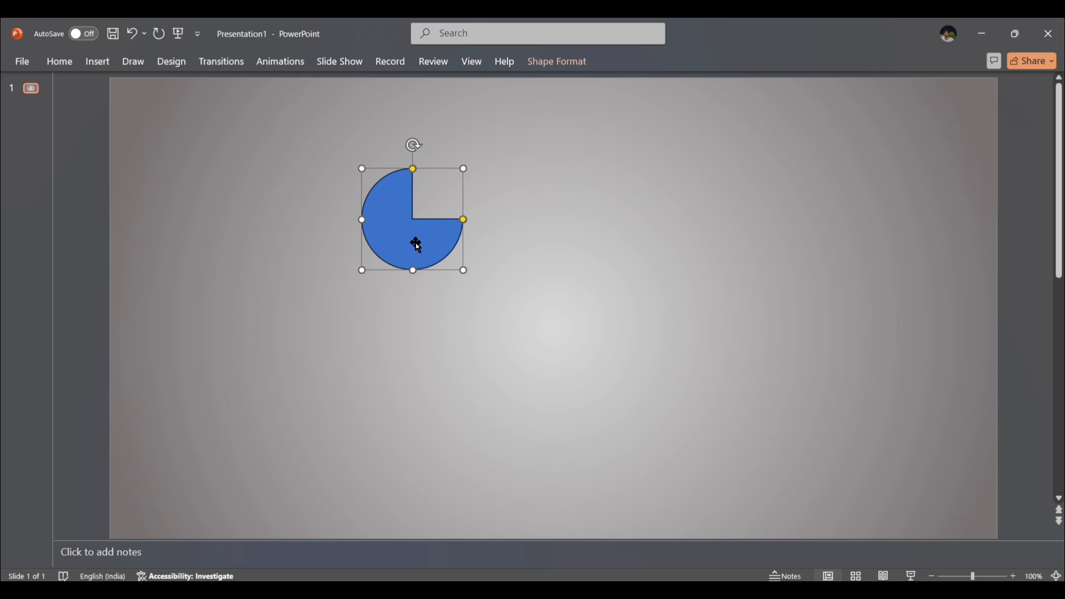
Set the partial circle's height and width to 4 cm each.
left_click(560, 70)
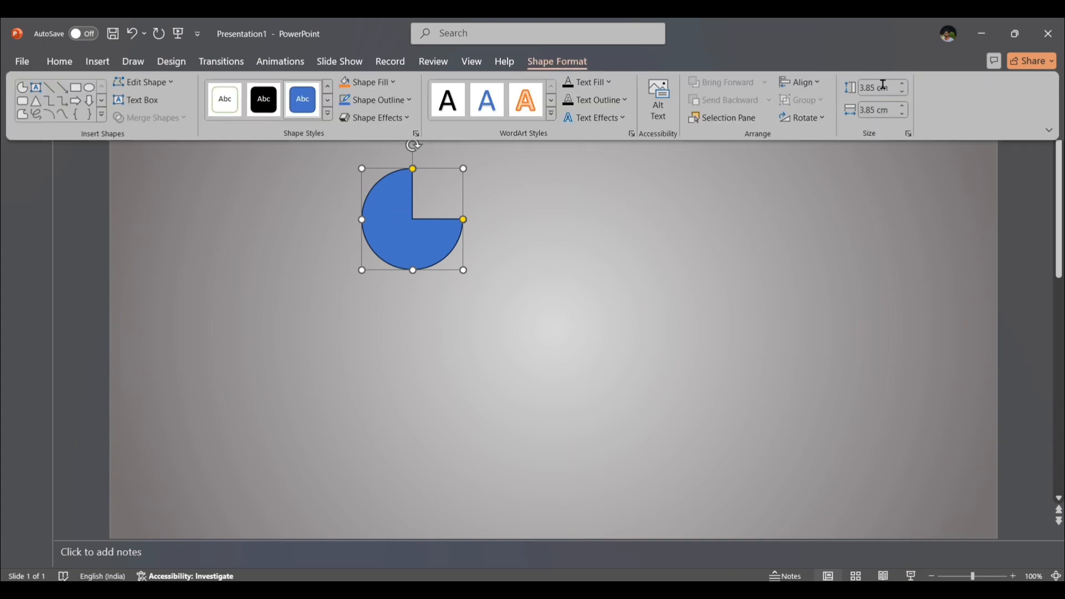
left_click(886, 88)
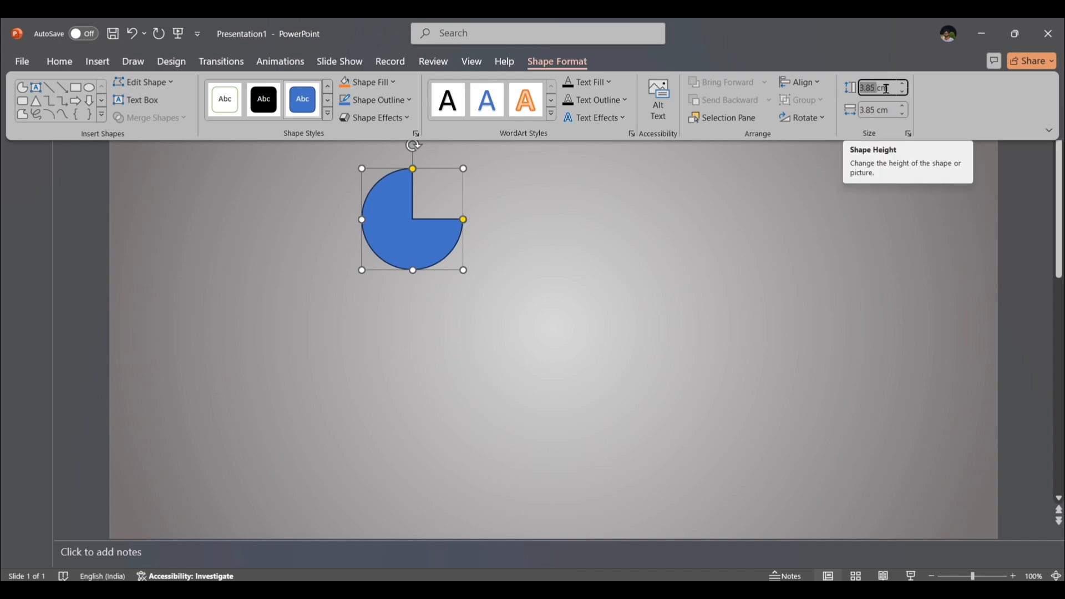
left_click_drag(886, 89, 895, 88)
type("4")
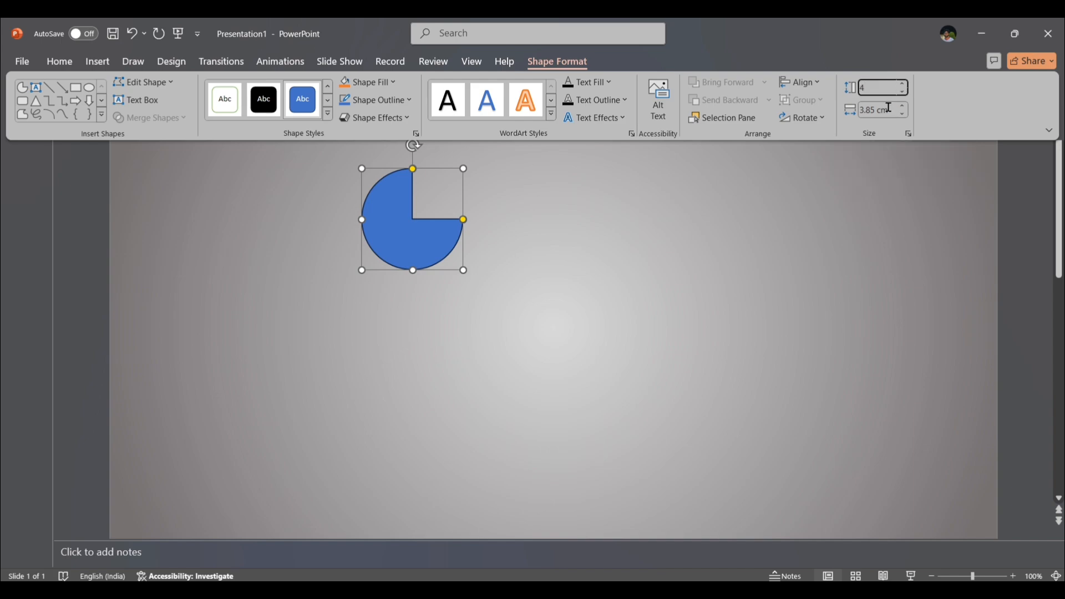
left_click(888, 108)
left_click_drag(863, 113, 903, 116)
type("4")
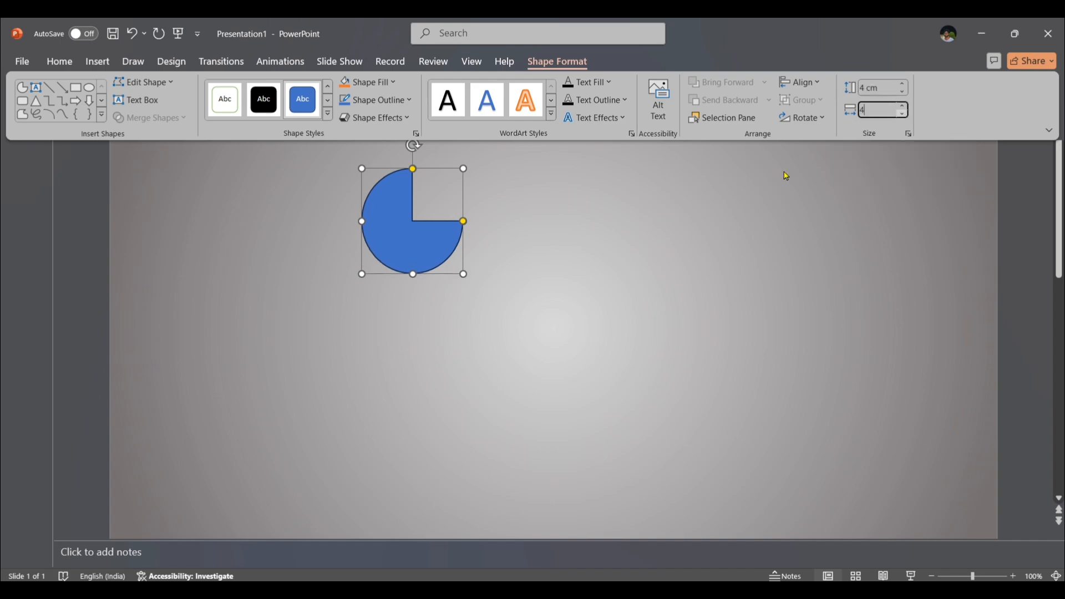
key("Return")
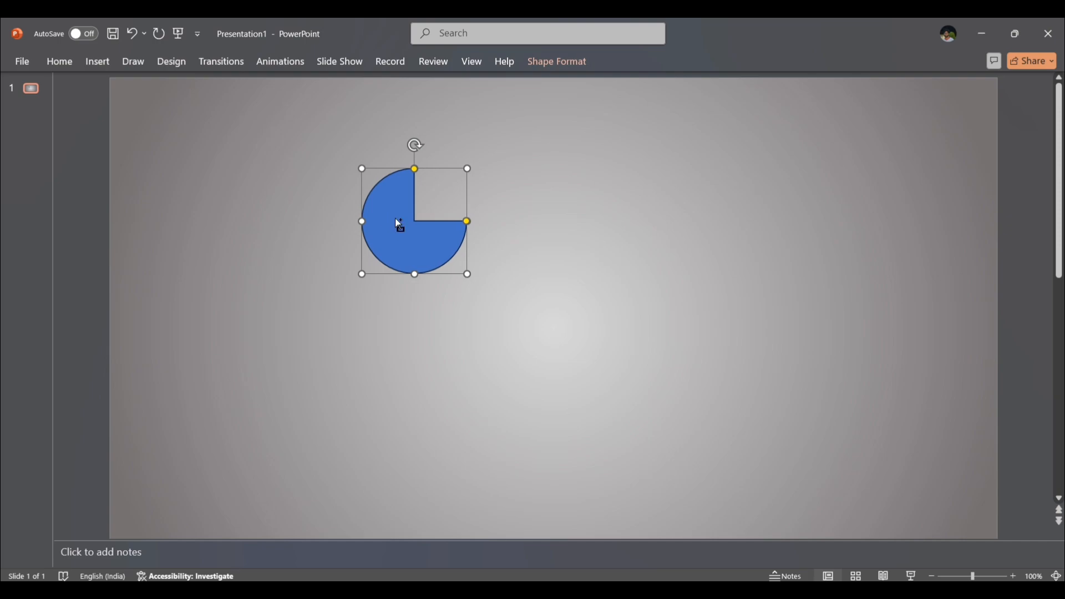
Place a copy of the partial circle beside the original and resize the copy to 3 cm by 3 cm.
left_click_drag(400, 225, 592, 241)
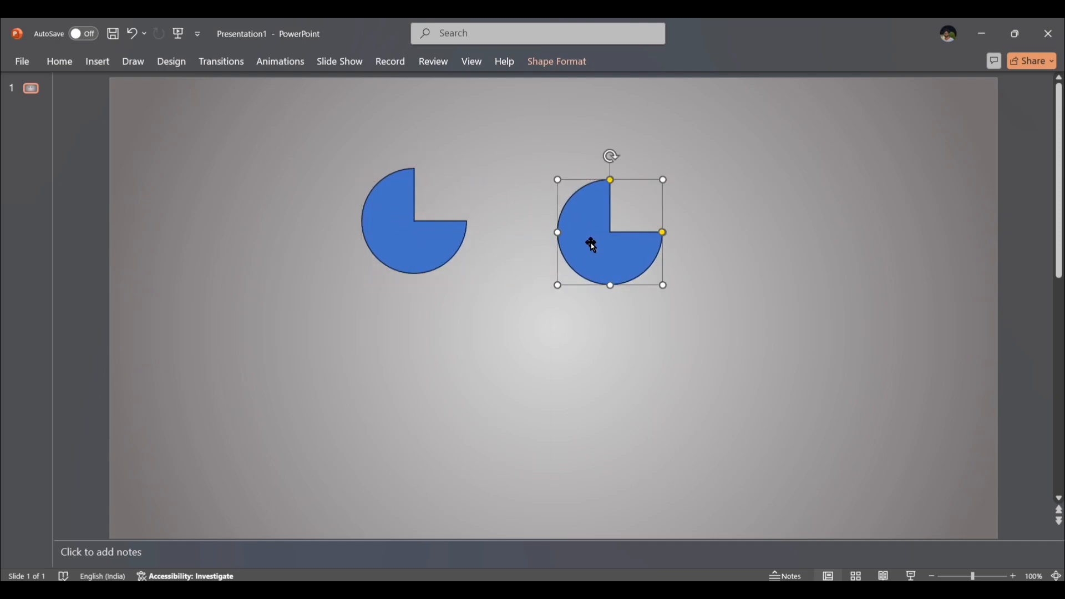
left_click(557, 61)
left_click(882, 84)
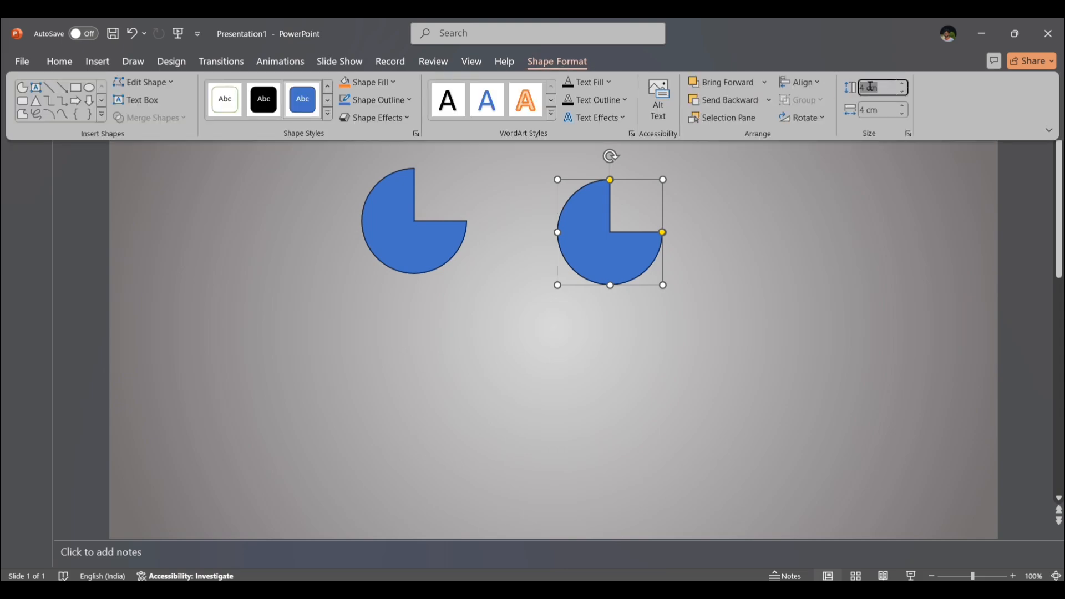
type("3")
left_click(889, 108)
type("3")
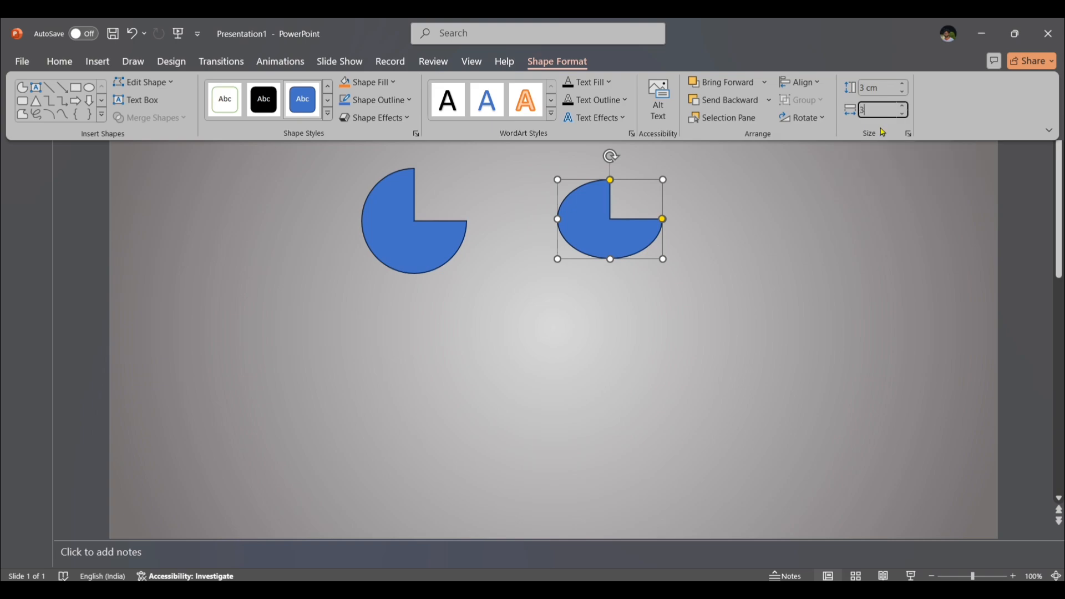
key("Return")
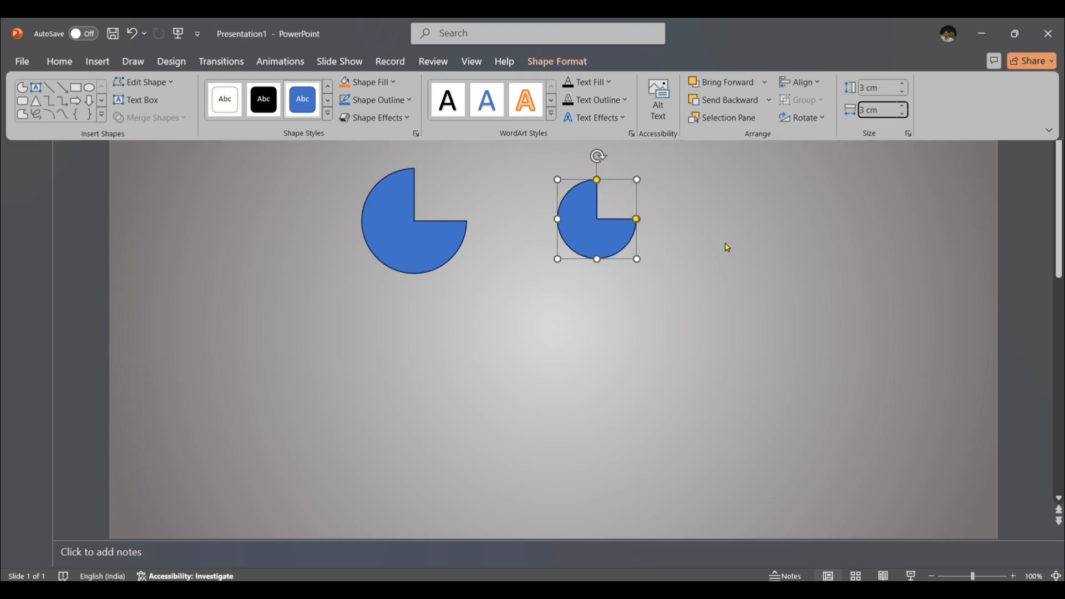
Center the two partial circles on each other by applying Align Middle and Align Center.
left_click(599, 224)
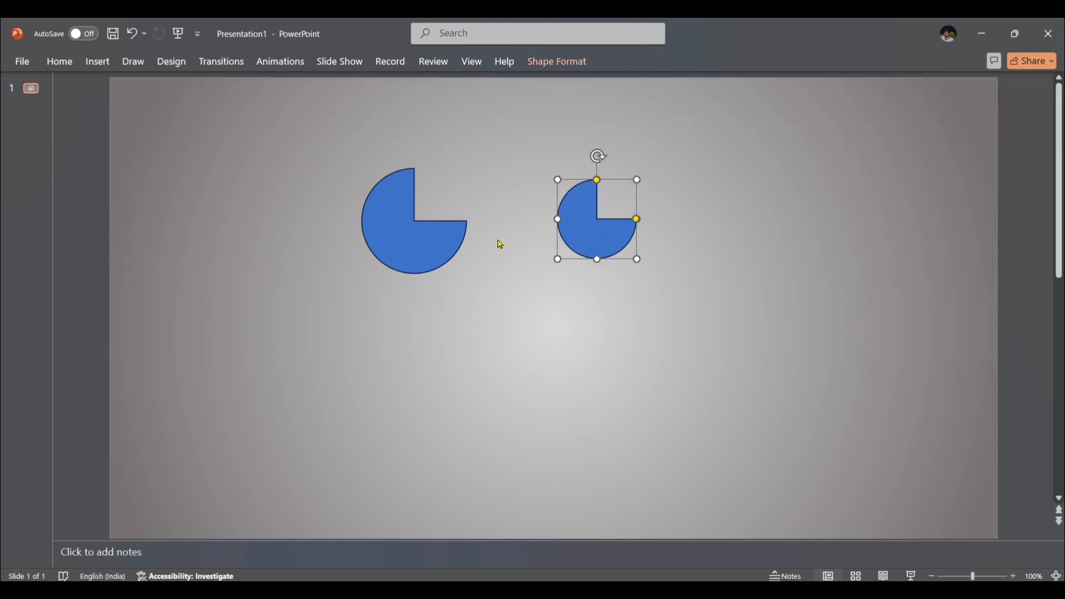
left_click(427, 230, "shift")
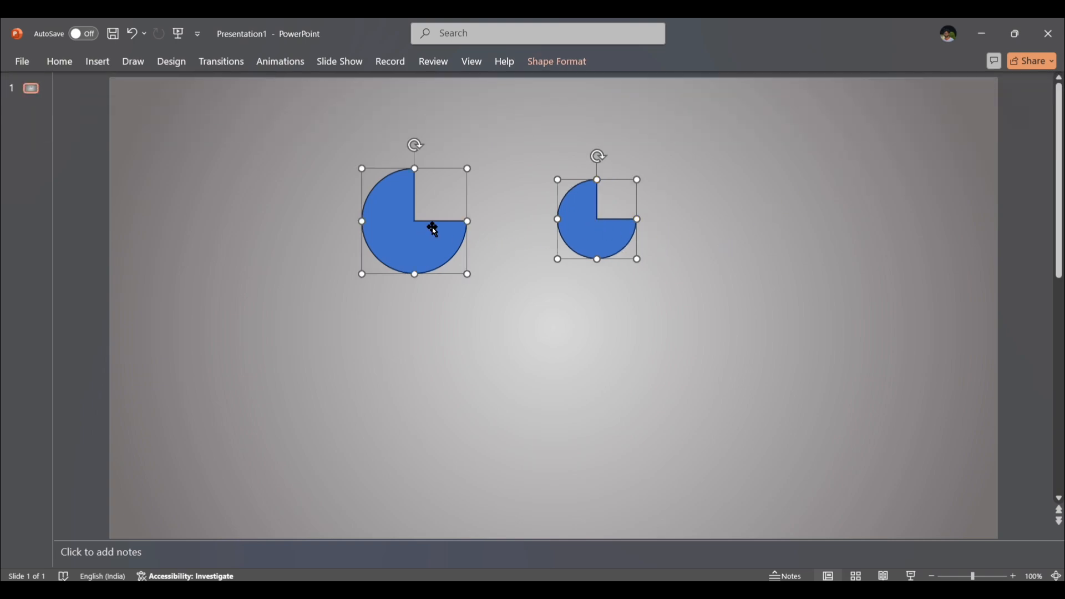
left_click(555, 65)
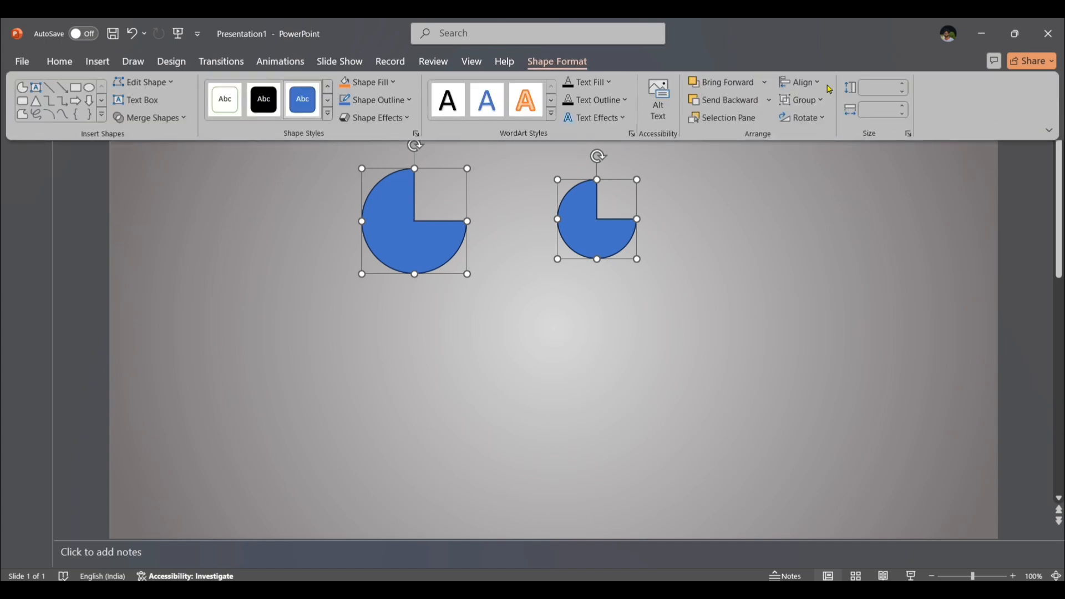
left_click(819, 83)
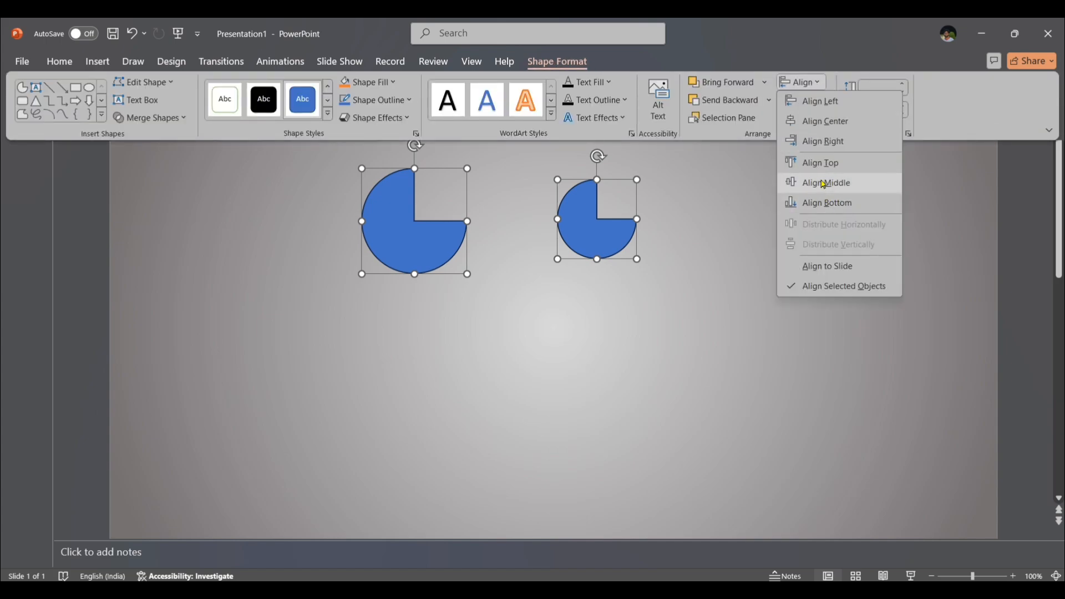
left_click(824, 184)
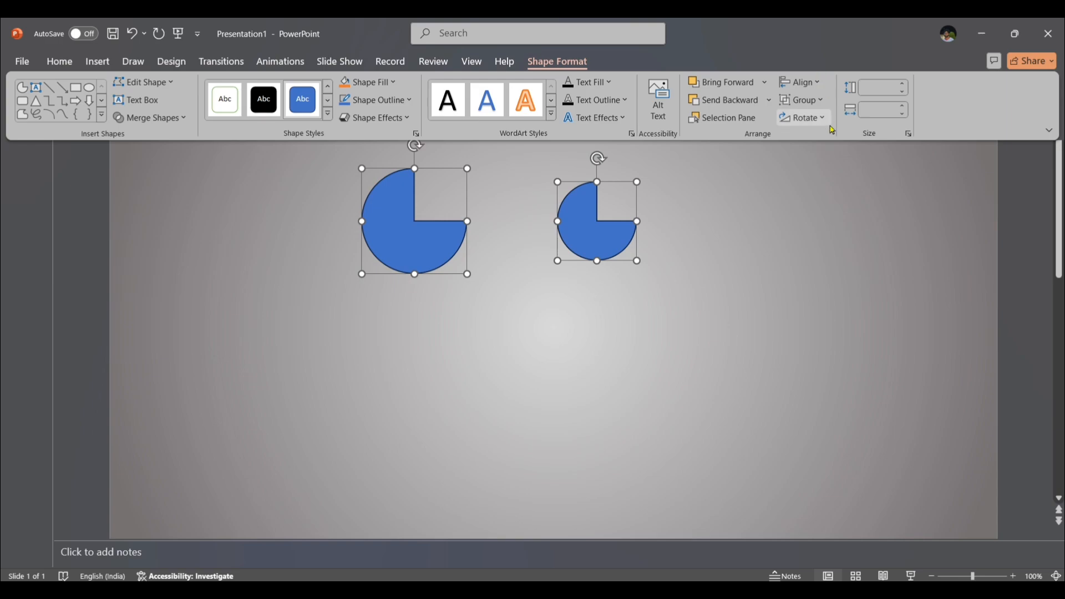
left_click(818, 84)
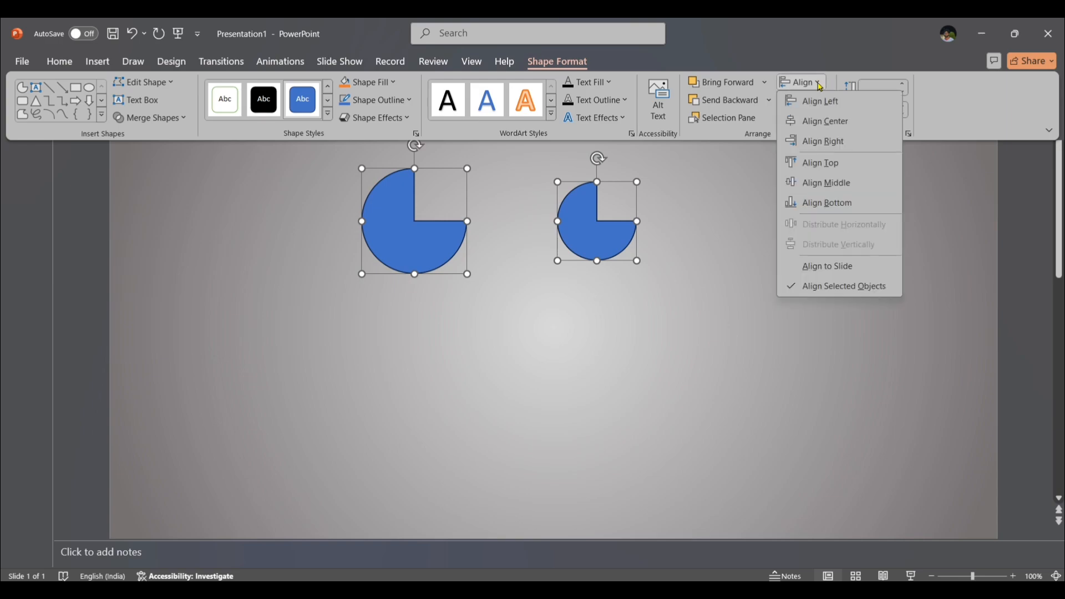
left_click(839, 127)
left_click(728, 207)
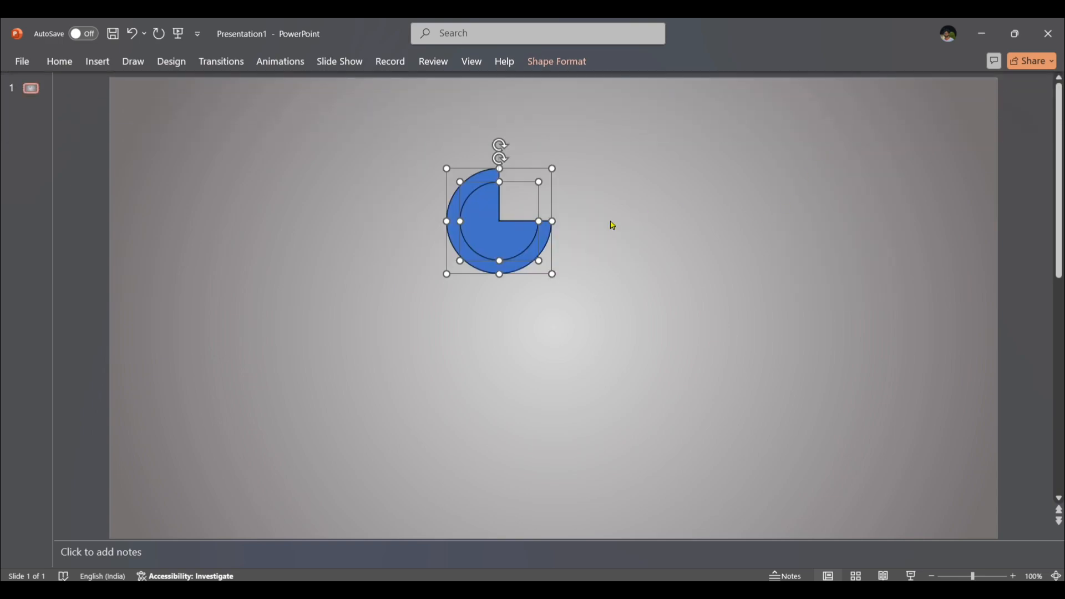
Merge the two concentric partial circles with Combine to form a three-quarter ring.
left_click(571, 65)
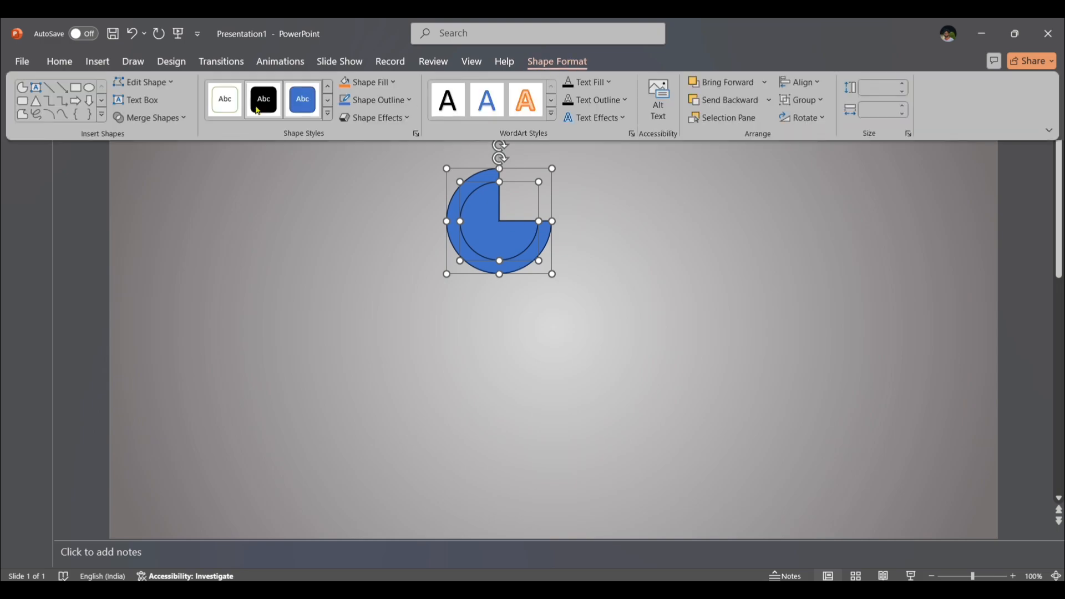
left_click(185, 118)
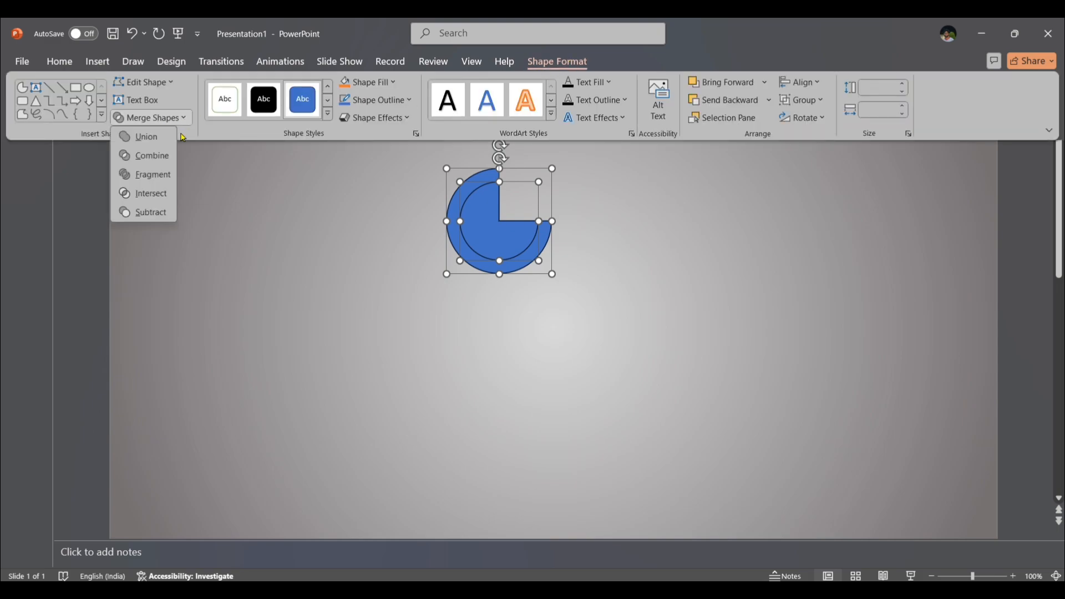
left_click(143, 158)
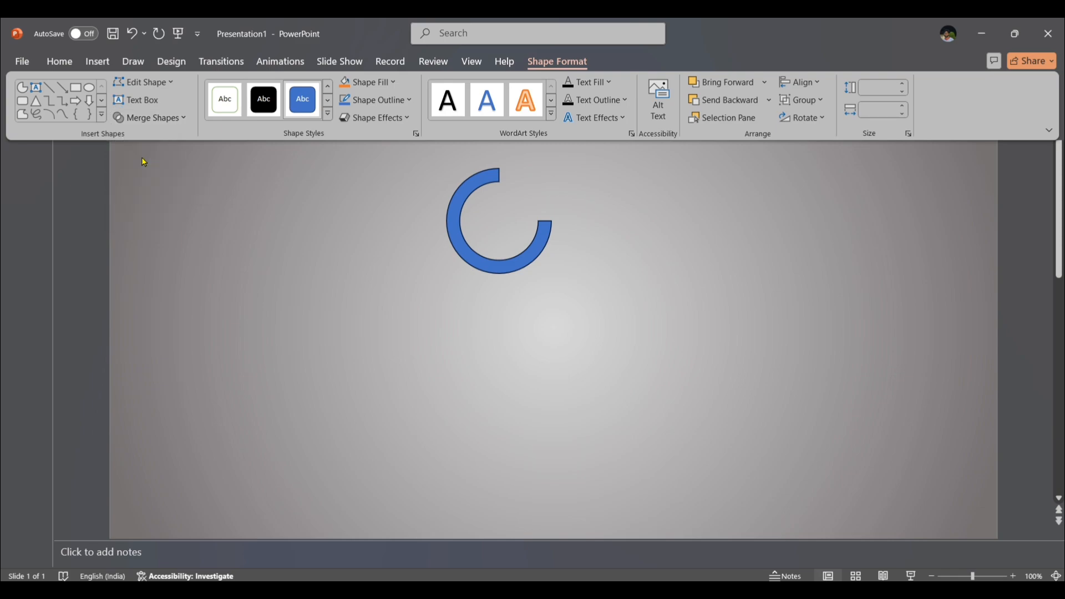
left_click(315, 286)
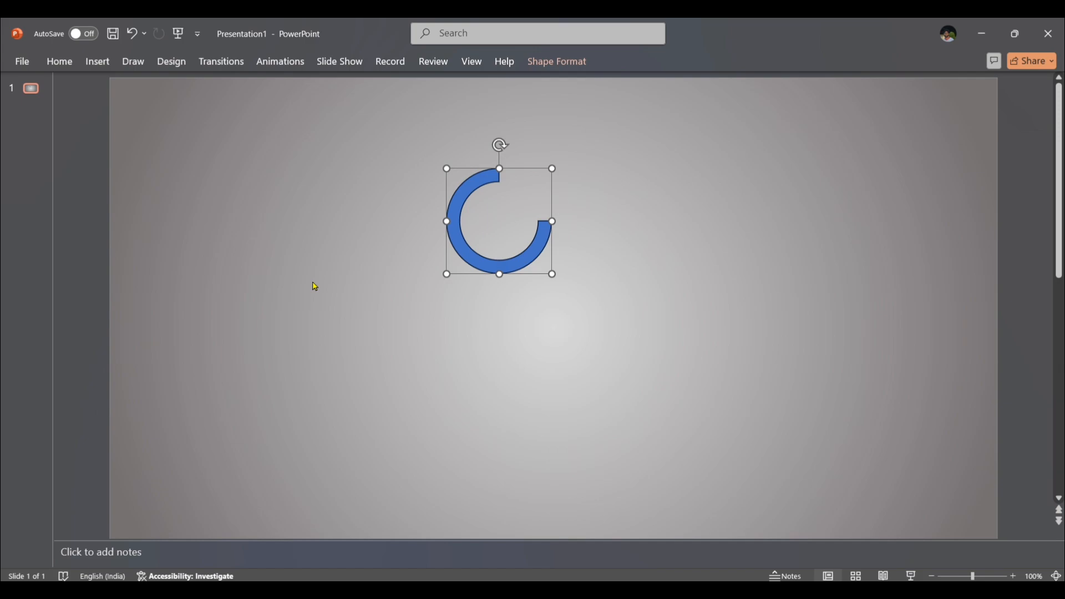
key("ctrl+z")
Fill the three-quarter ring with Black, Text 1, Lighter 35% and remove its outline.
left_click(565, 61)
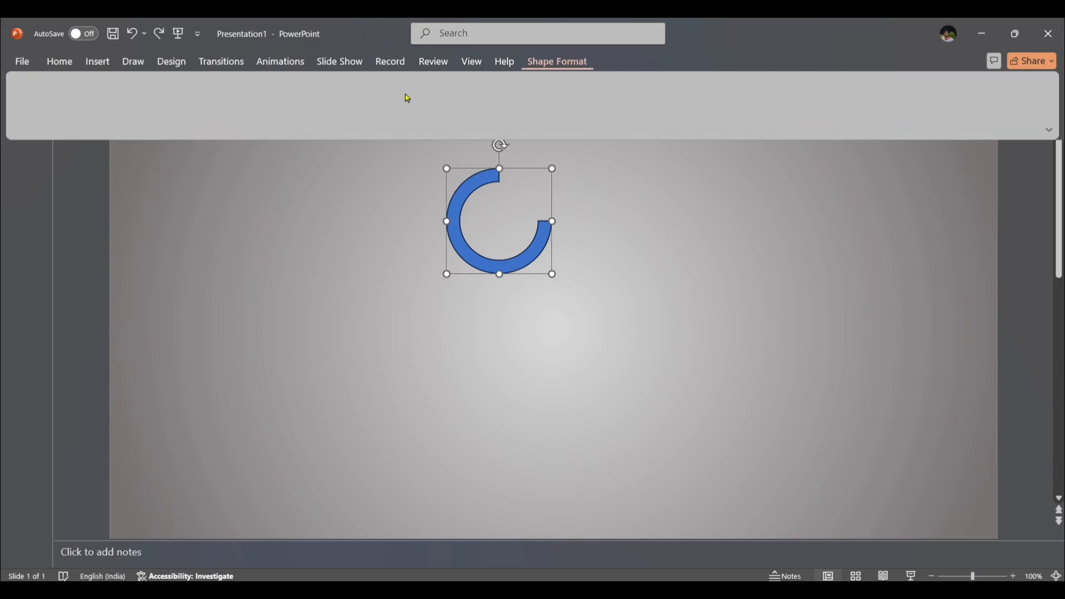
left_click(349, 84)
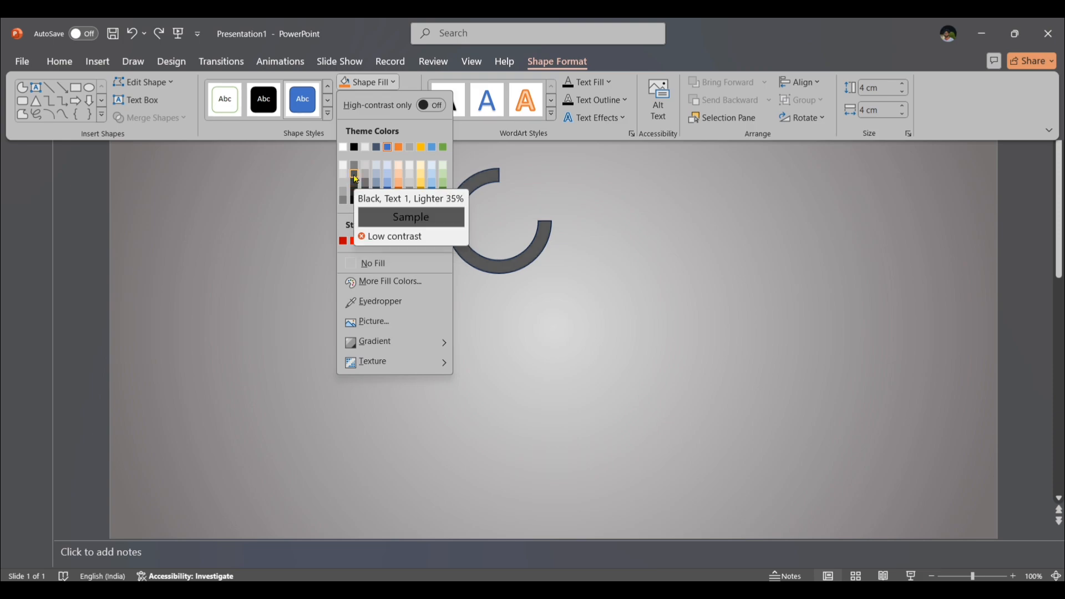
left_click(355, 179)
left_click(376, 100)
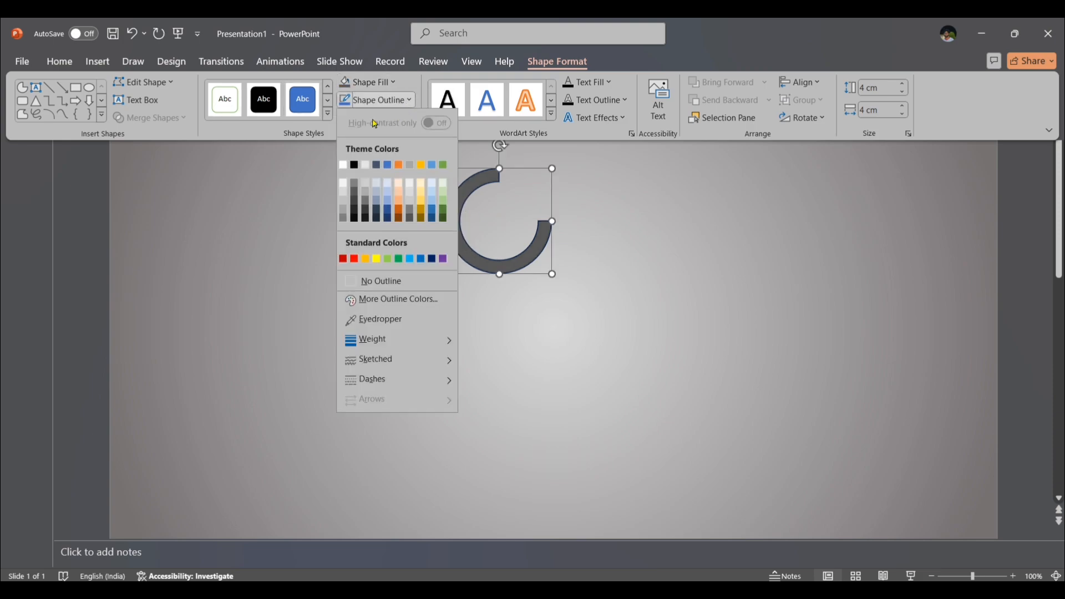
left_click(356, 287)
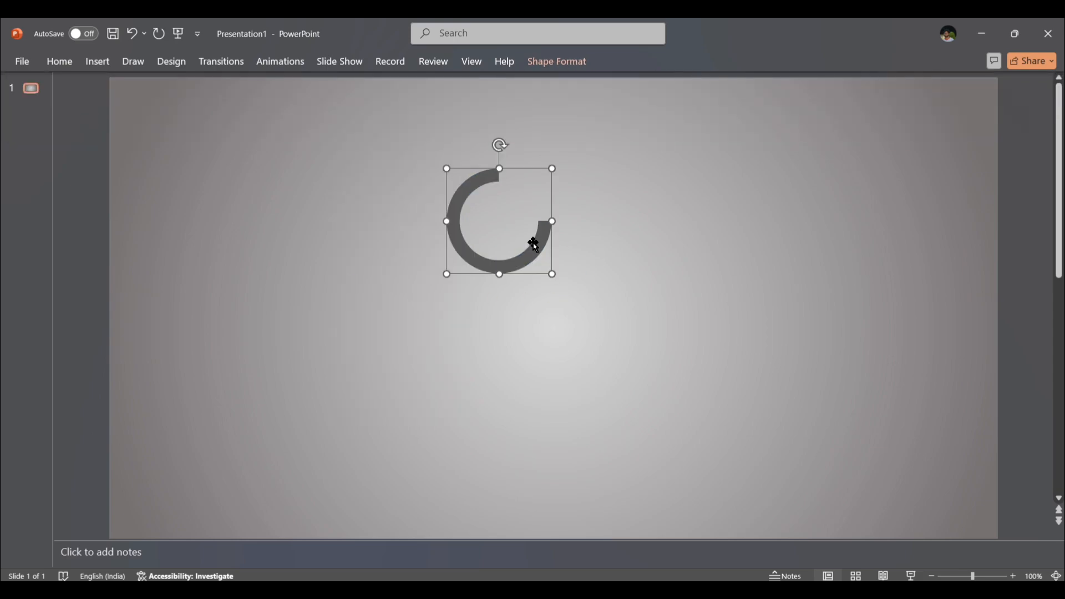
Duplicate the three-quarter ring three times and spread the four rings apart, one on the left and three on the right of the slide.
key("ctrl+d")
key("ctrl+d")
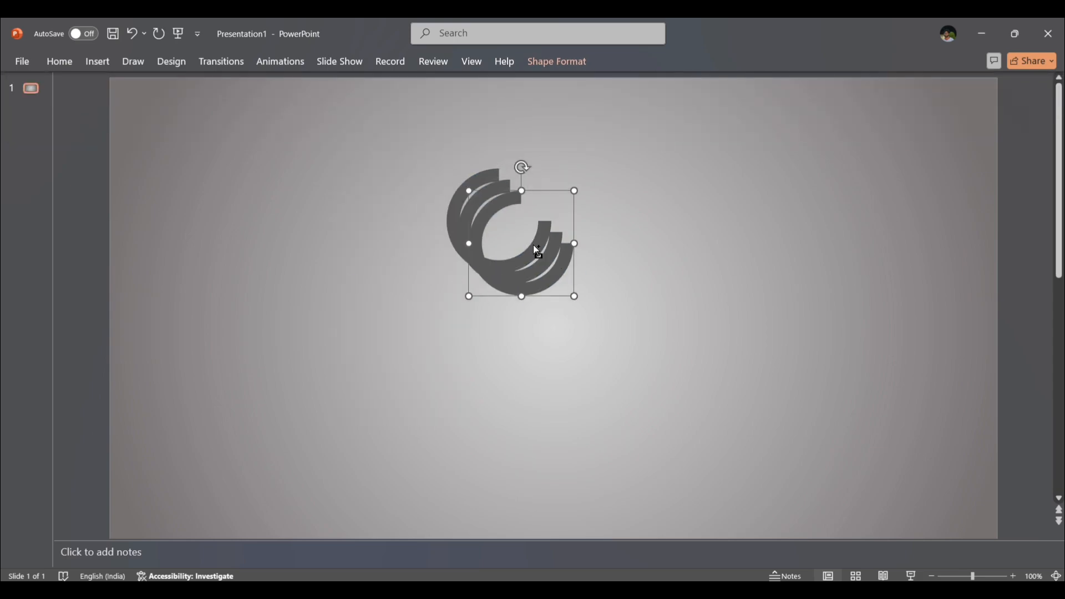
left_click_drag(554, 273, 716, 269)
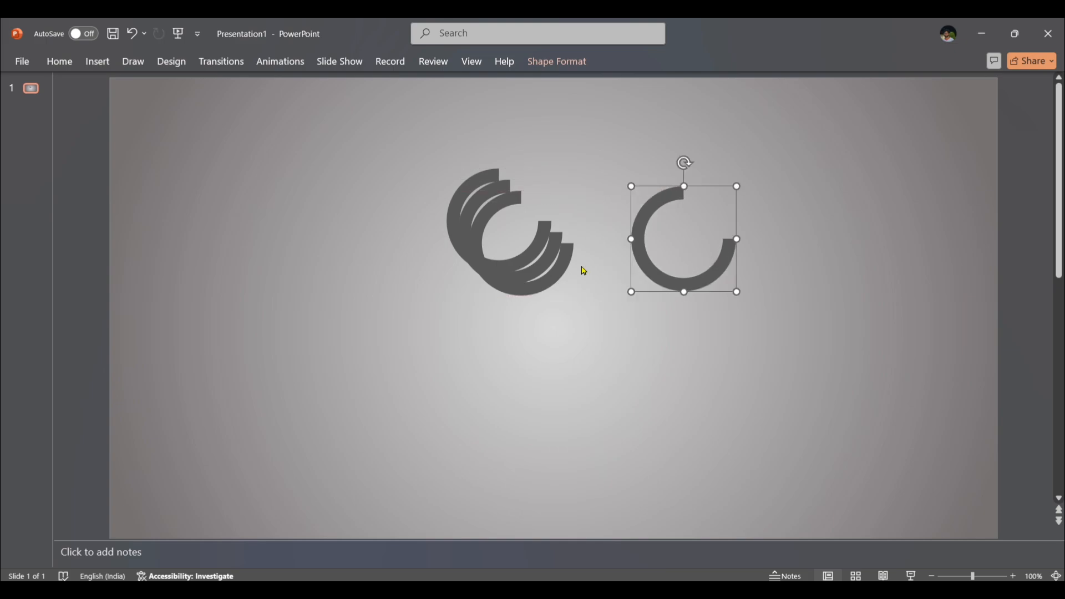
left_click_drag(537, 278, 805, 328)
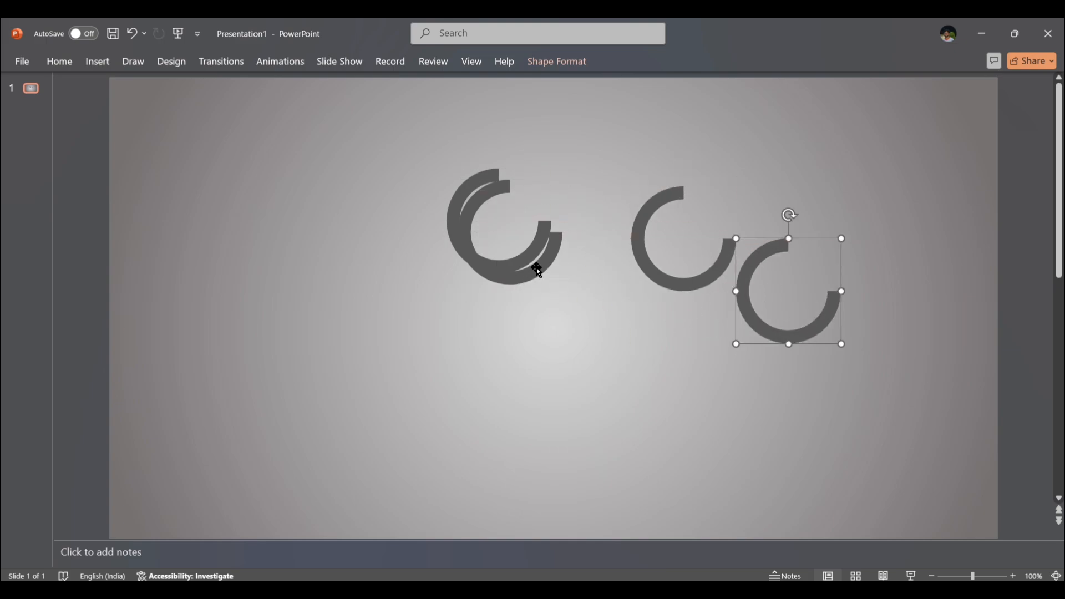
left_click_drag(537, 270, 737, 392)
left_click_drag(507, 269, 417, 319)
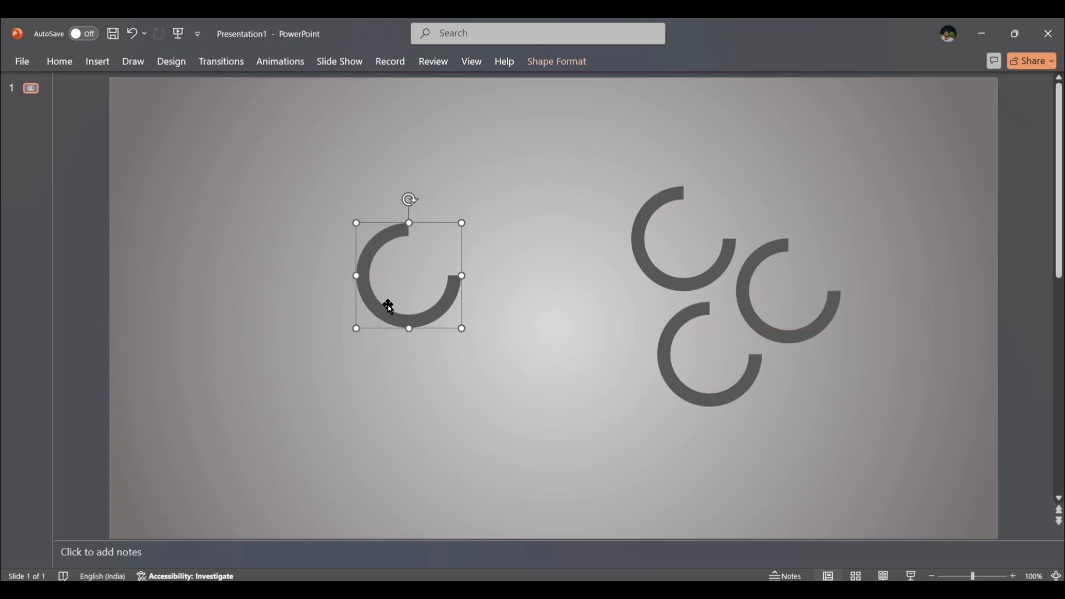
Rotate the isolated left ring right 90°.
left_click(556, 65)
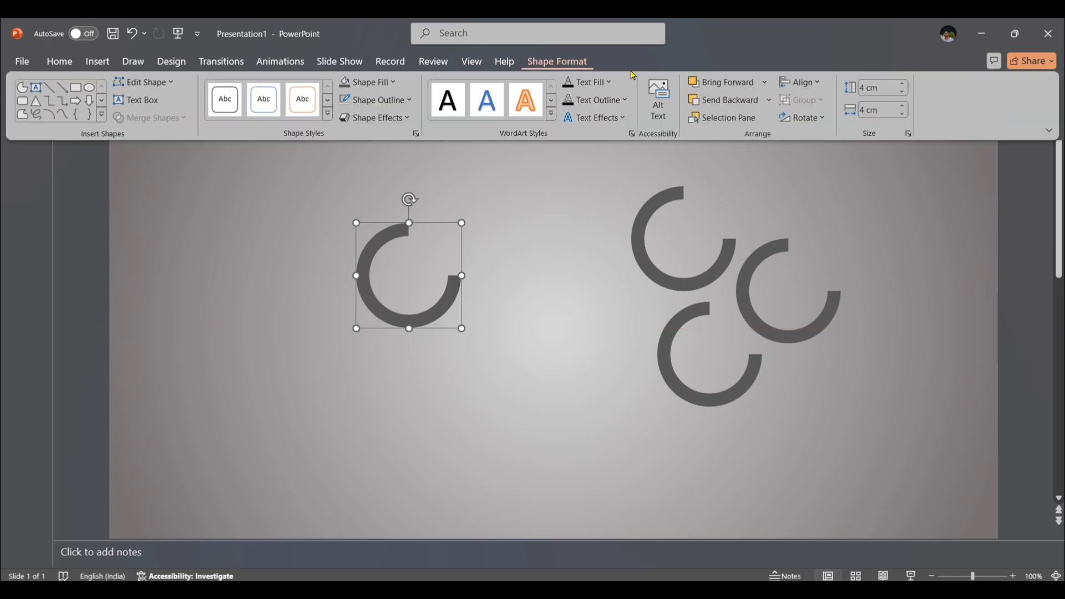
left_click(822, 117)
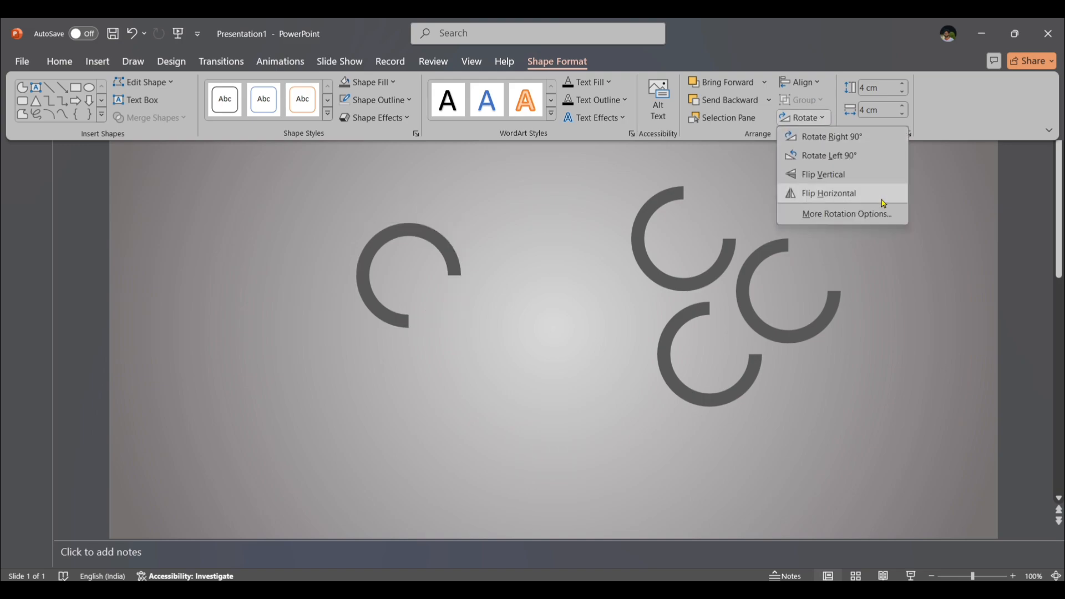
left_click(839, 139)
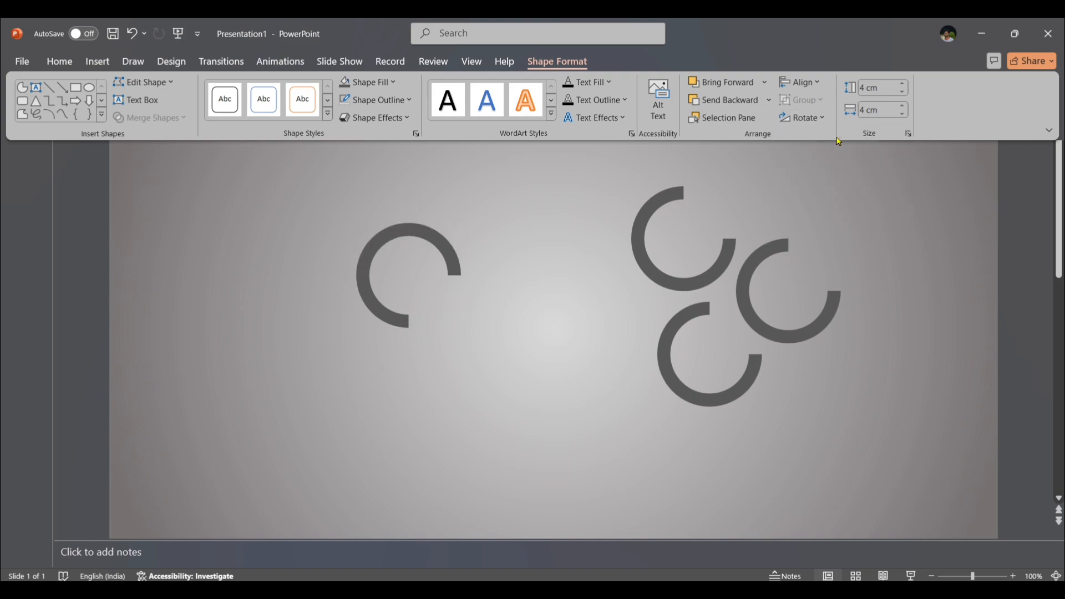
Rotate the uppermost of the three right-hand rings left 90°.
left_click(641, 236)
left_click(640, 236)
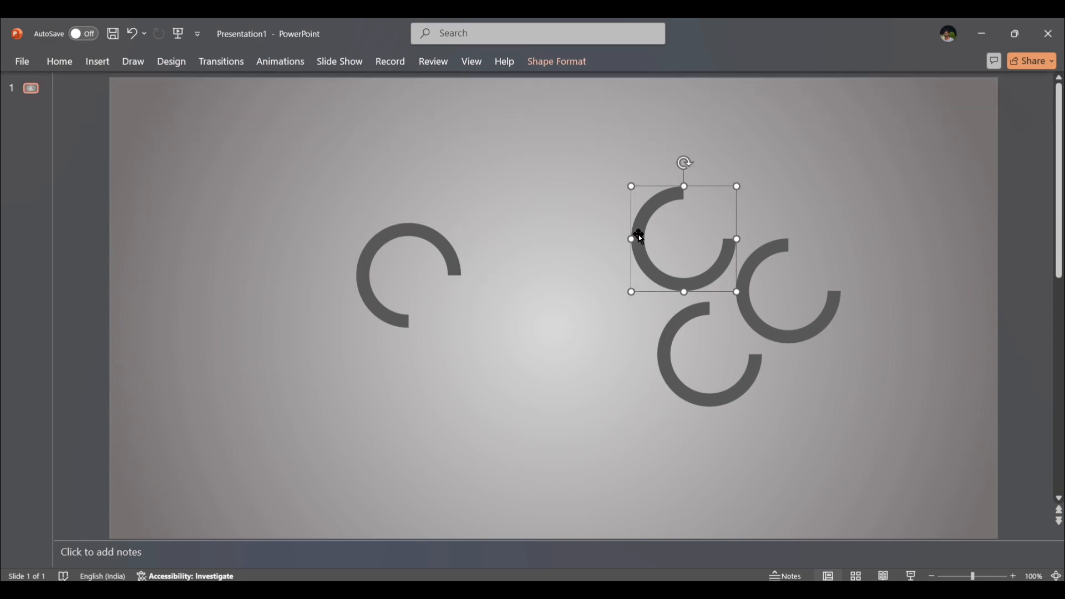
left_click(576, 62)
left_click(820, 118)
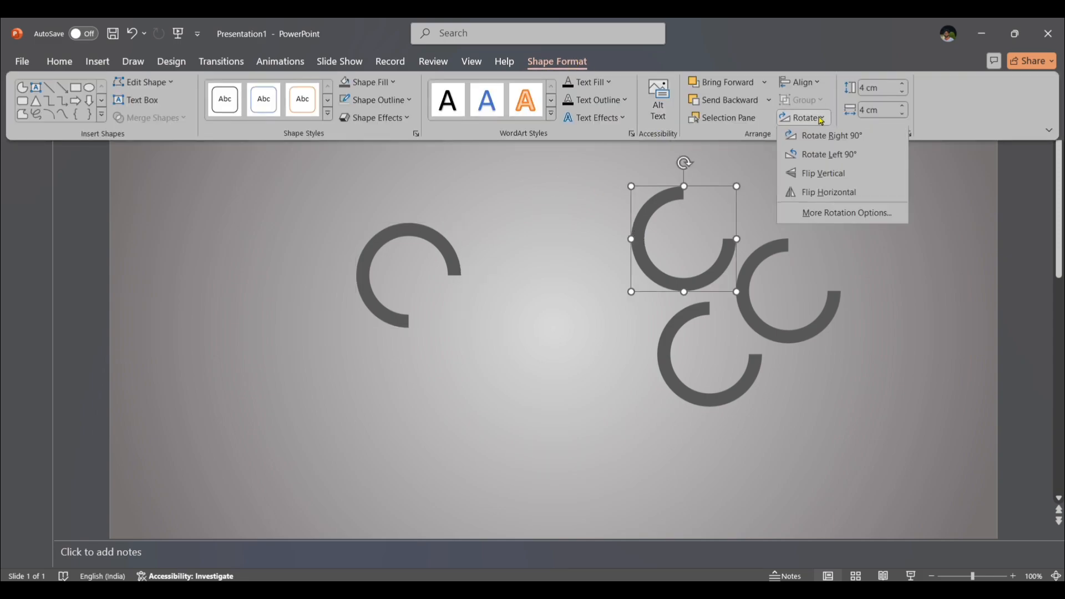
left_click(829, 154)
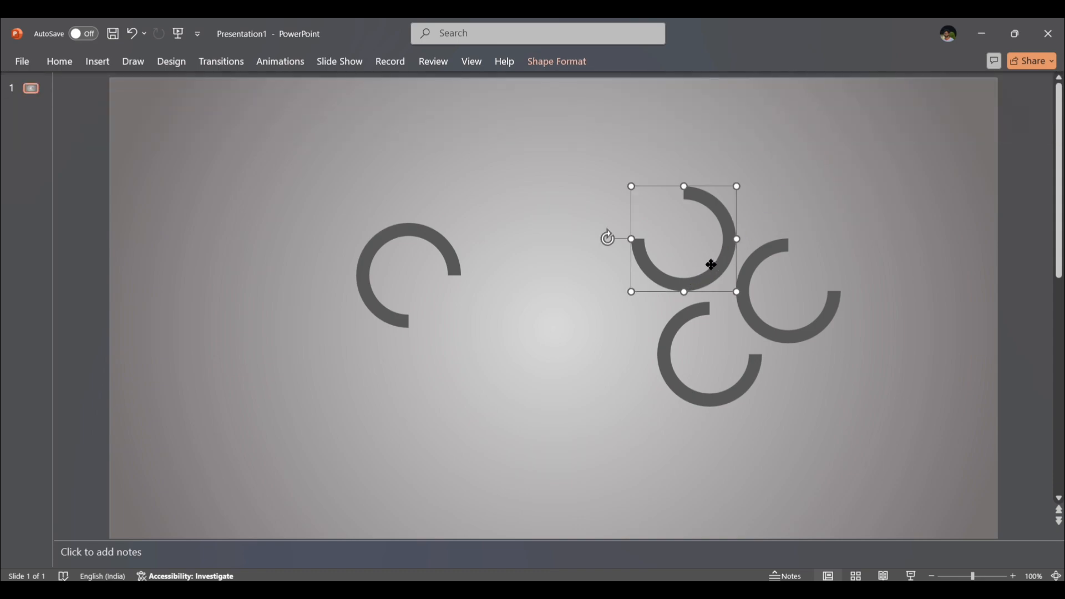
Move the left-rotated ring beside the first ring so their ends join into a continuous S-curve, and fine-tune its position.
left_click_drag(709, 267, 533, 298)
left_click(631, 258)
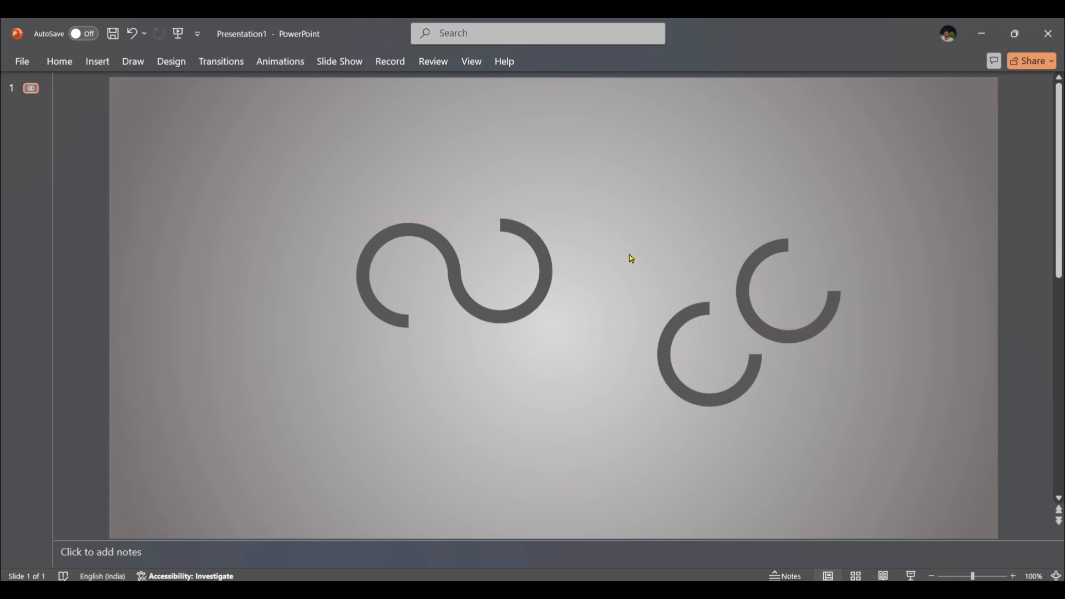
left_click_drag(534, 309, 537, 308)
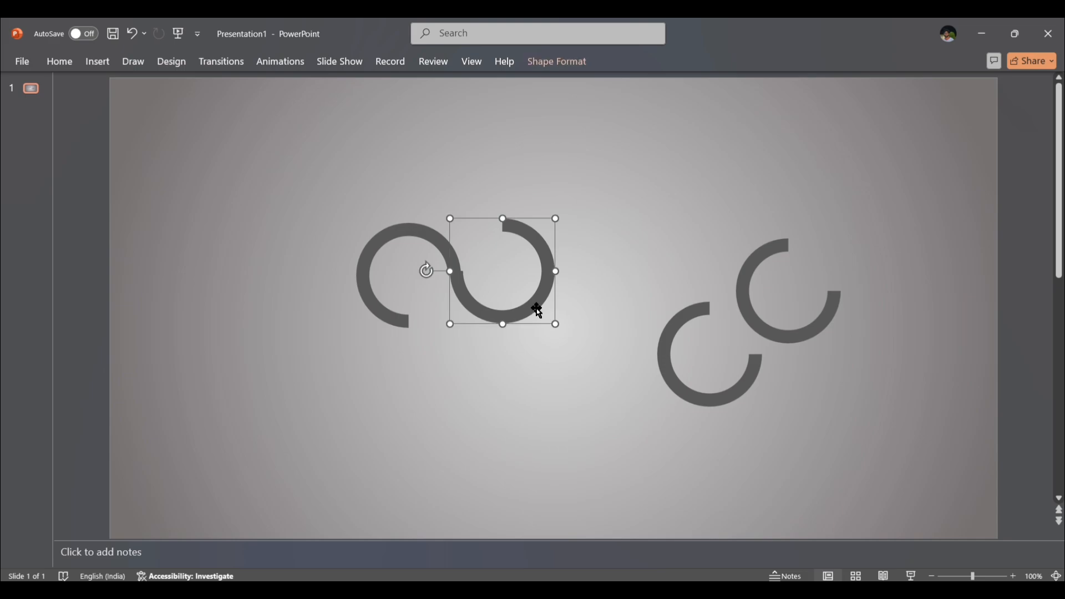
key("ctrl+z")
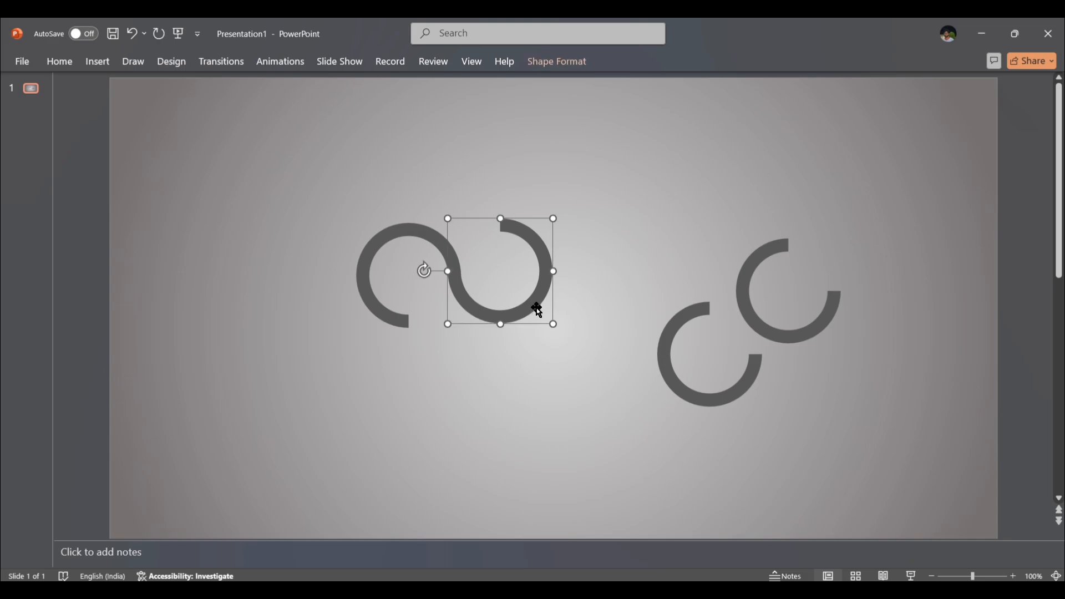
key("ctrl+Right")
left_click(588, 271)
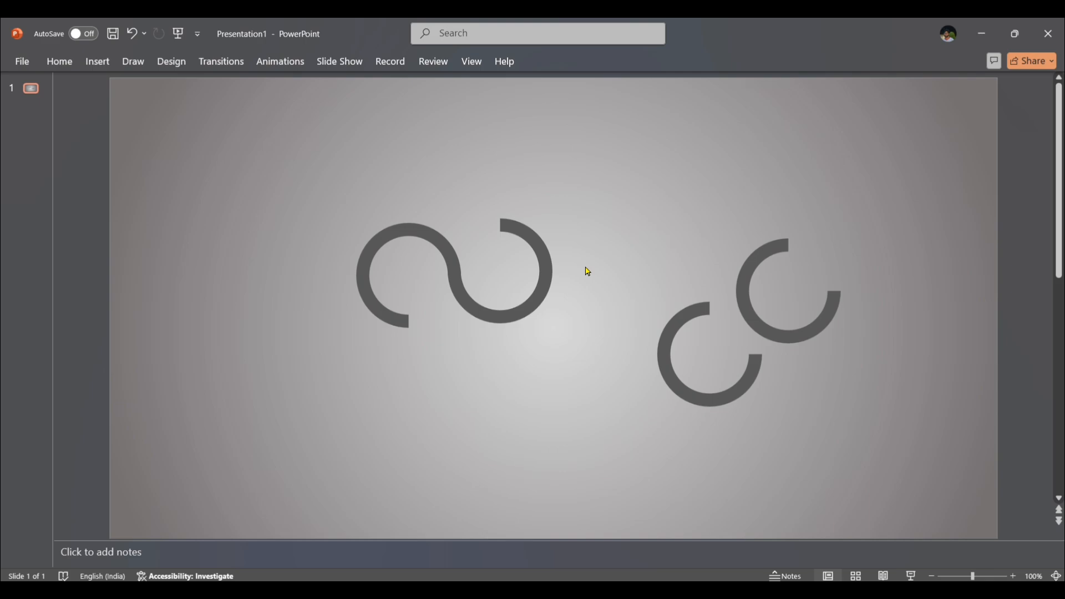
Rotate the lower of the two remaining loose rings right 90°.
left_click(669, 353)
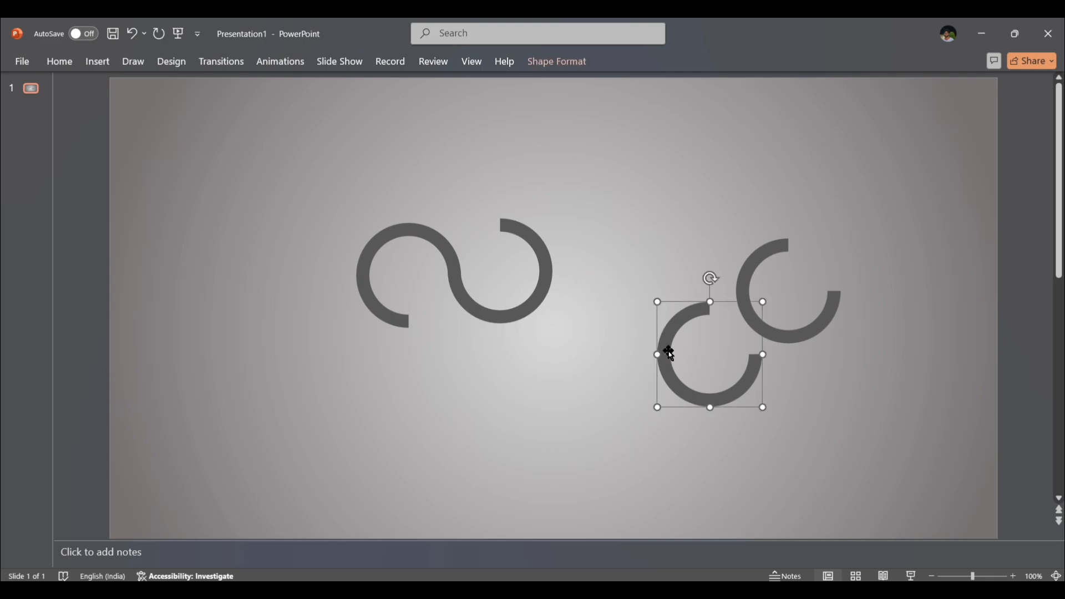
left_click(563, 66)
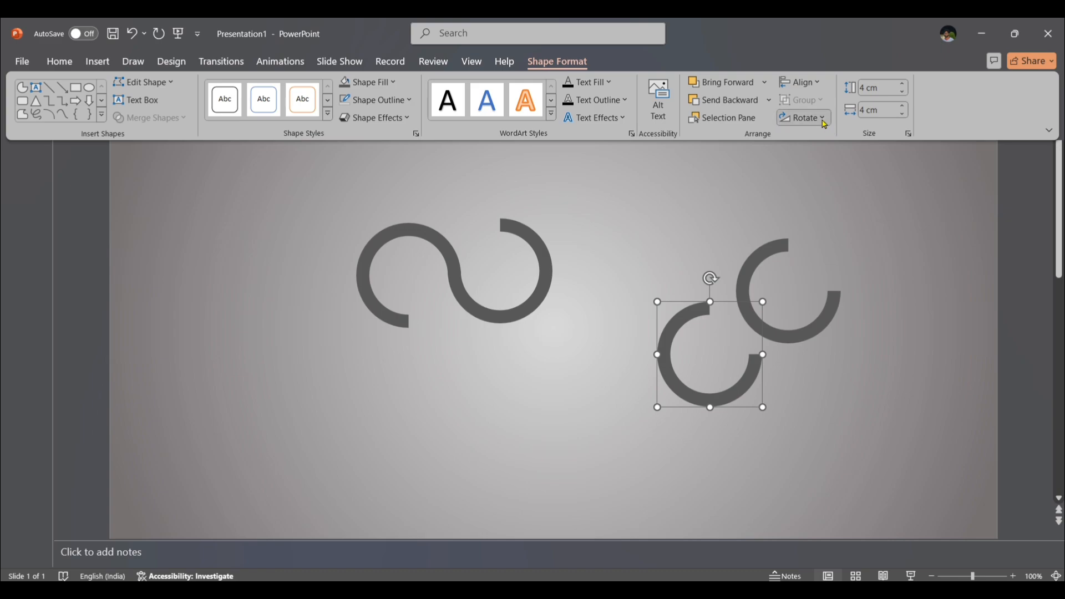
left_click(825, 118)
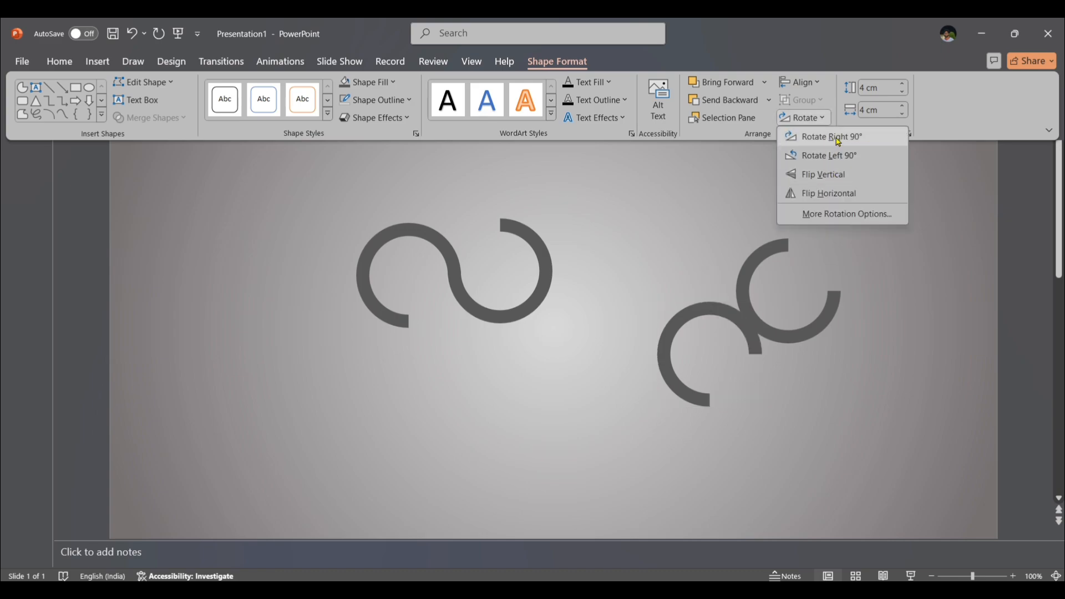
left_click(838, 142)
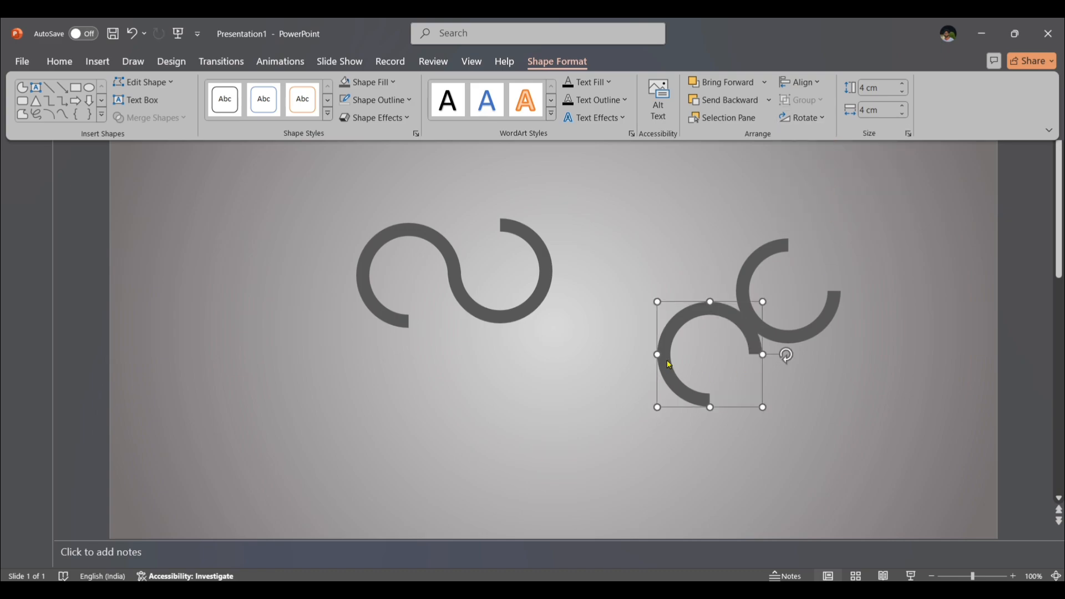
left_click(672, 365)
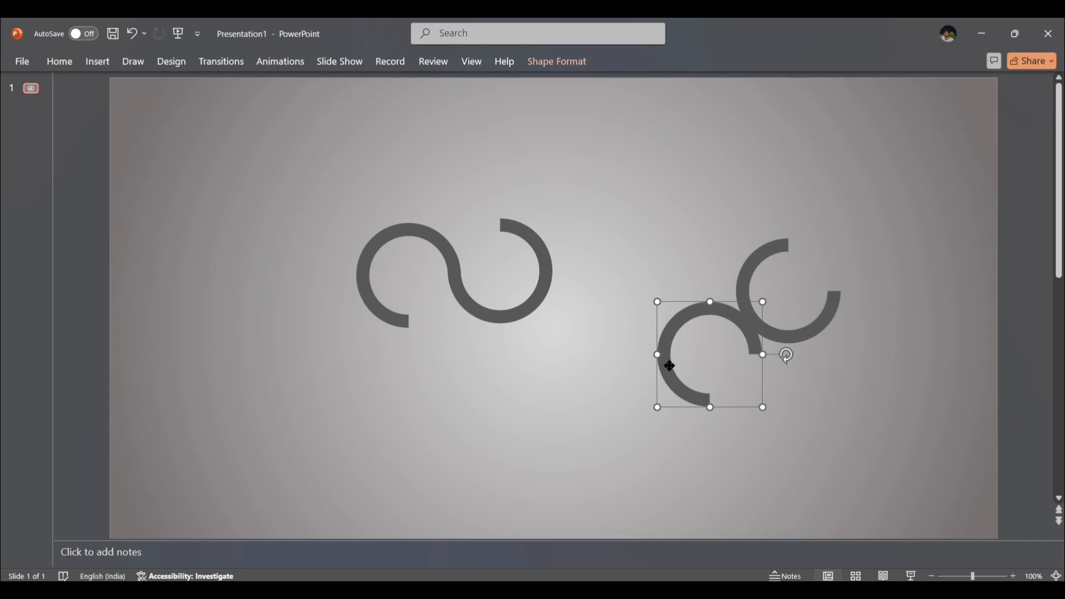
Place the right-rotated ring on the upper end of the S-curve and nudge it until the ends line up.
left_click_drag(668, 364, 461, 191)
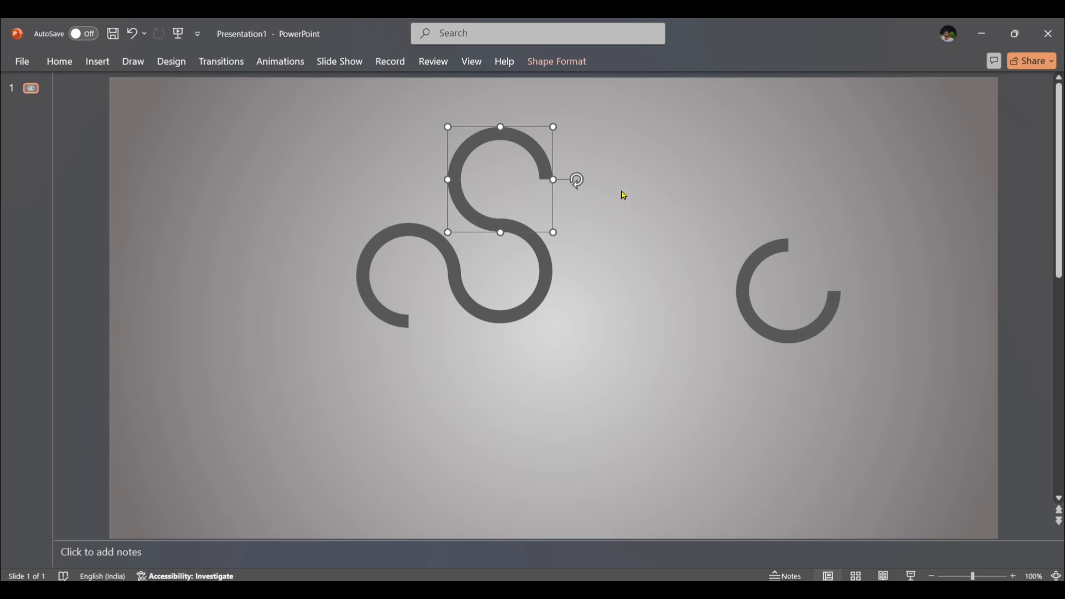
key("ctrl+z")
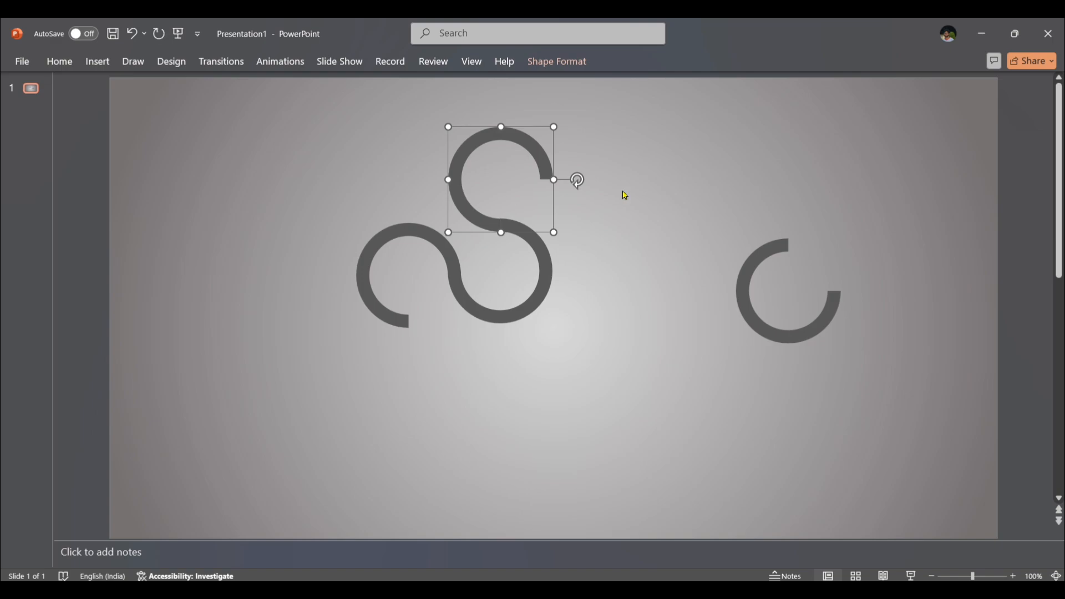
key("ctrl+Up")
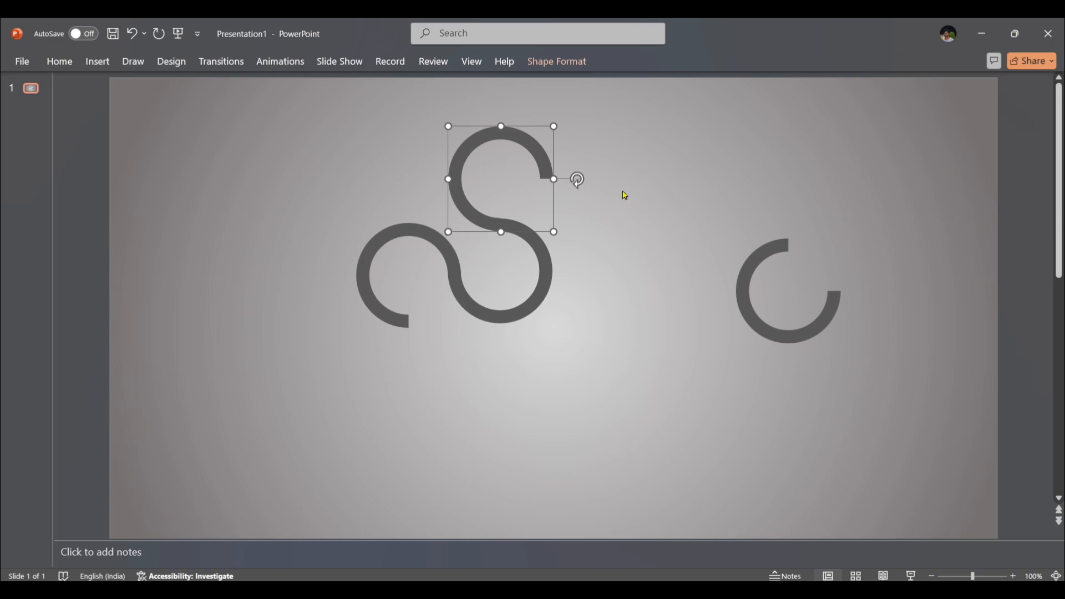
key("ctrl+Down")
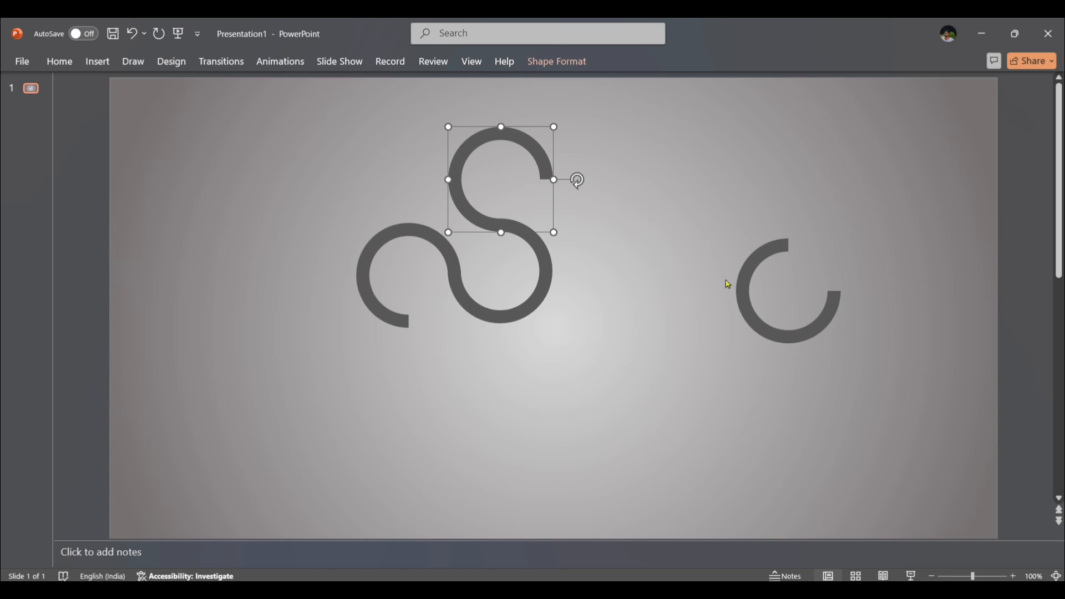
Rotate the last loose ring left 90° and join it to the open right end of the topmost ring.
left_click(748, 300)
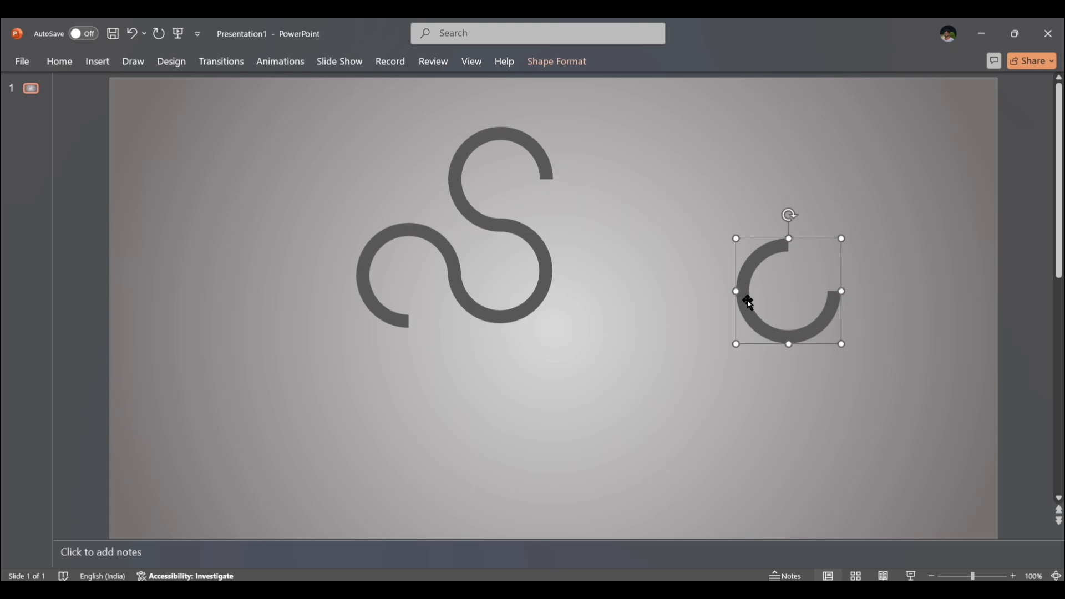
left_click(568, 66)
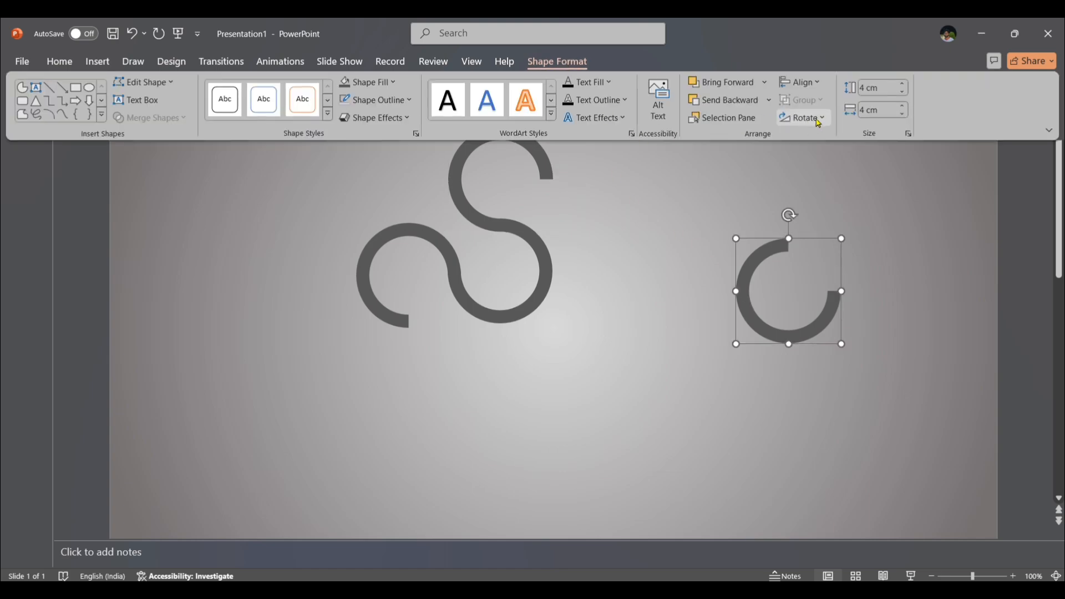
left_click(819, 119)
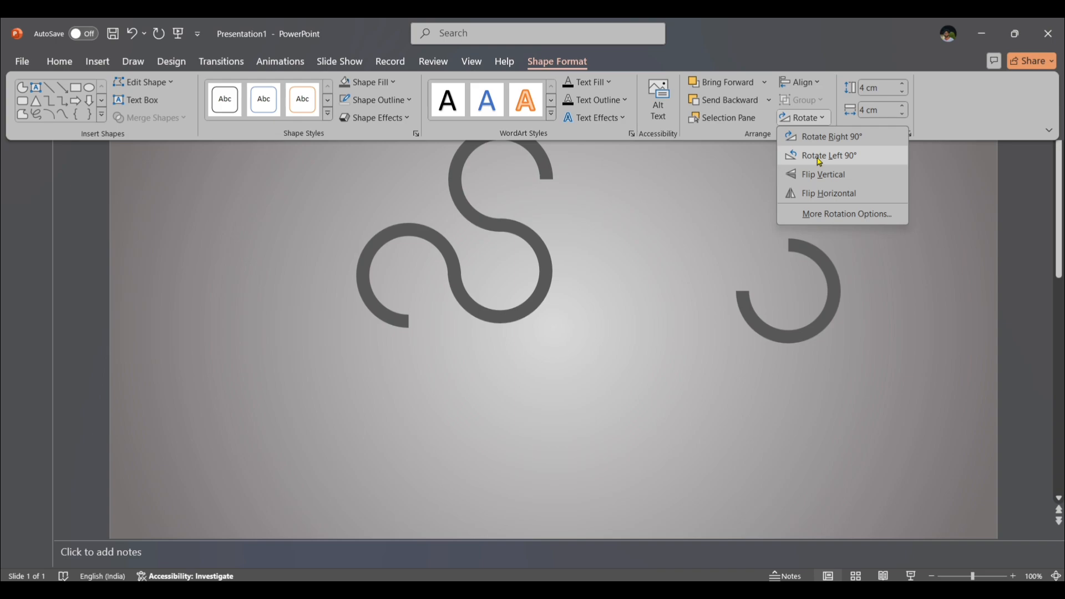
left_click(820, 159)
left_click(814, 330)
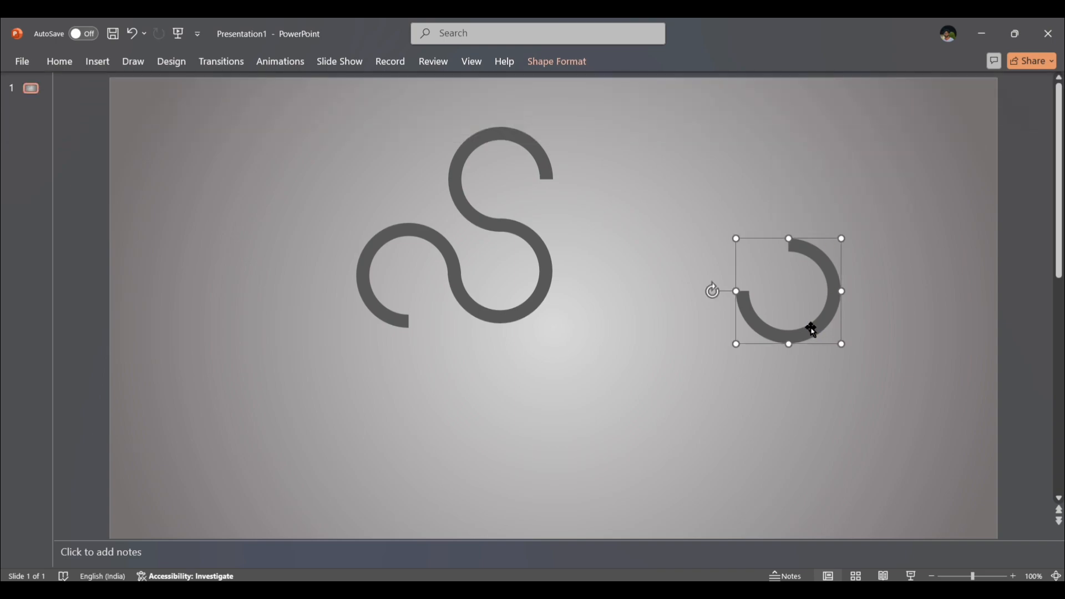
left_click_drag(787, 338, 597, 215)
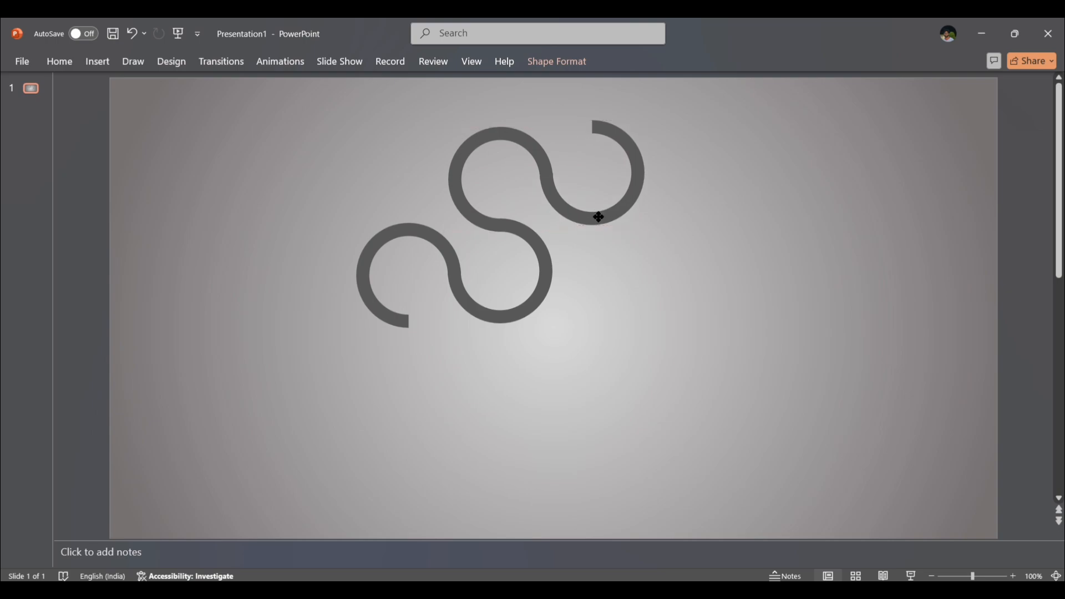
left_click(663, 304)
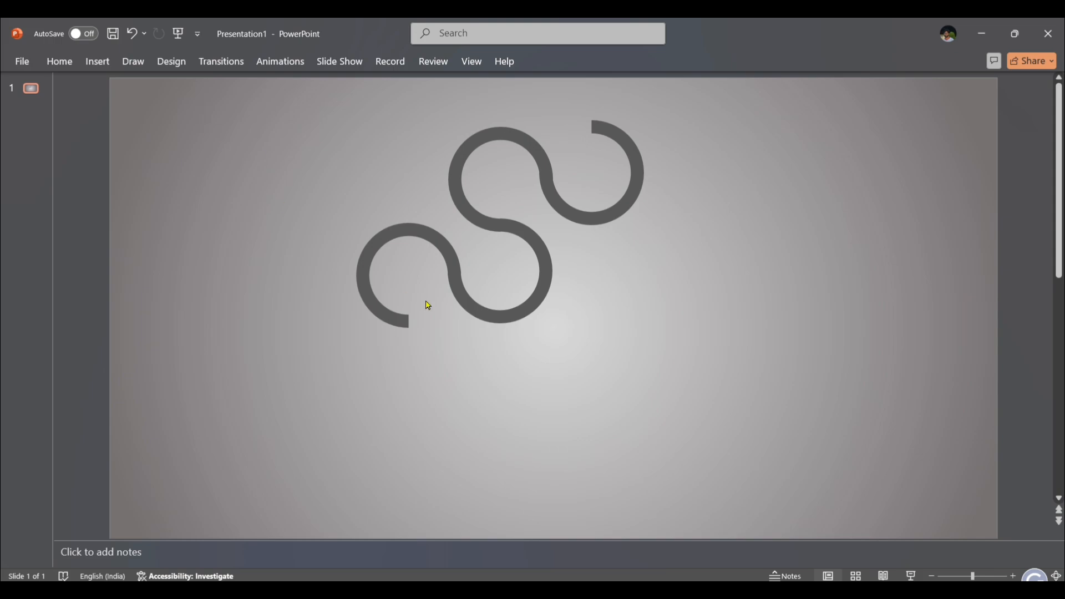
Select all four connected rings and merge them into one winding shape with Union.
left_click(364, 290)
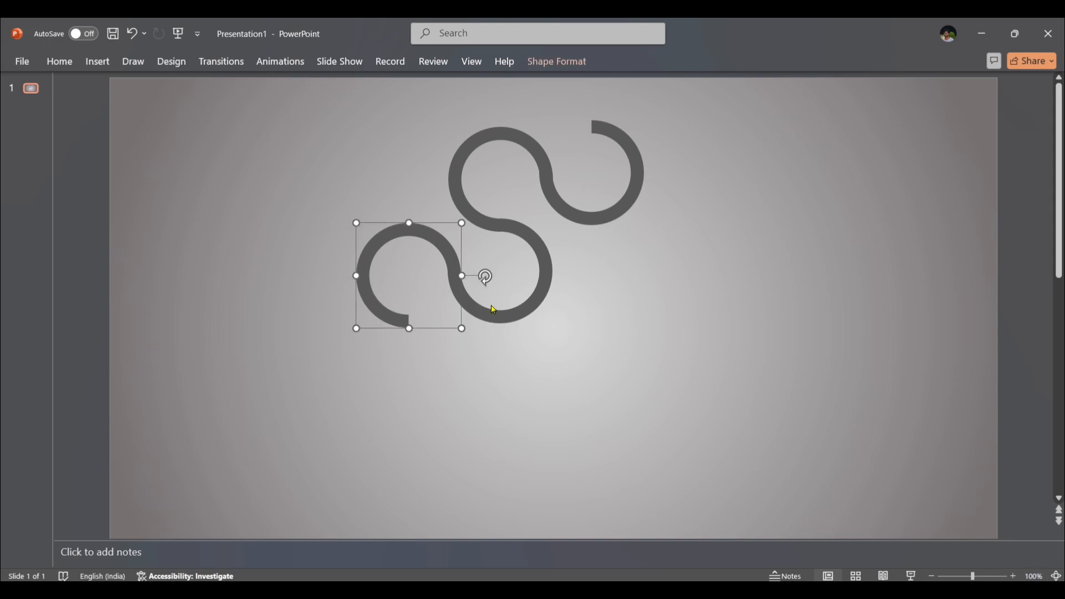
left_click(525, 310, "shift")
left_click(471, 149, "shift")
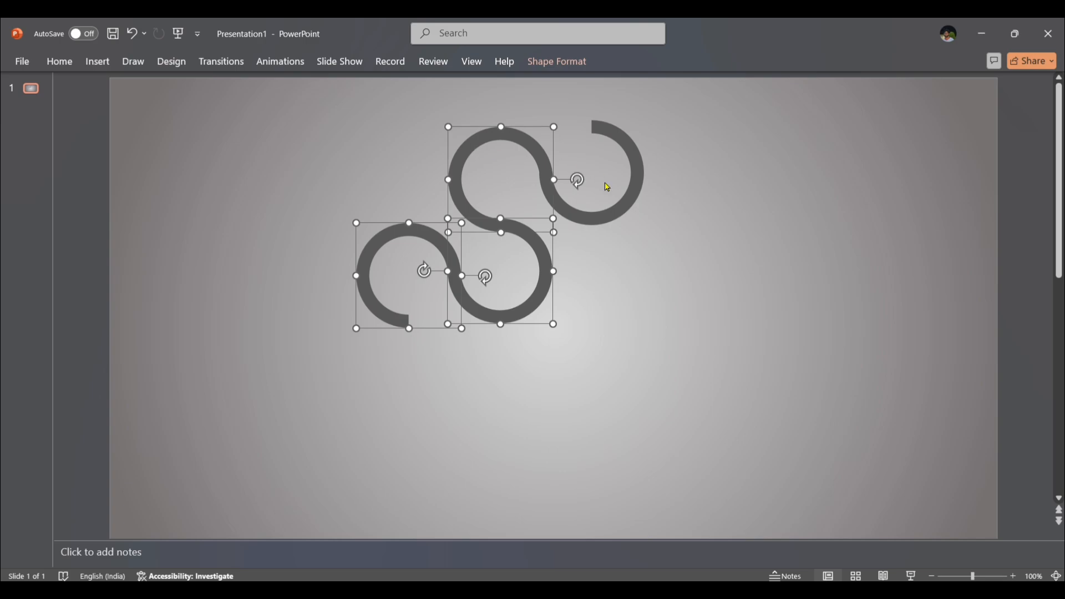
left_click(625, 202, "shift")
left_click(558, 62)
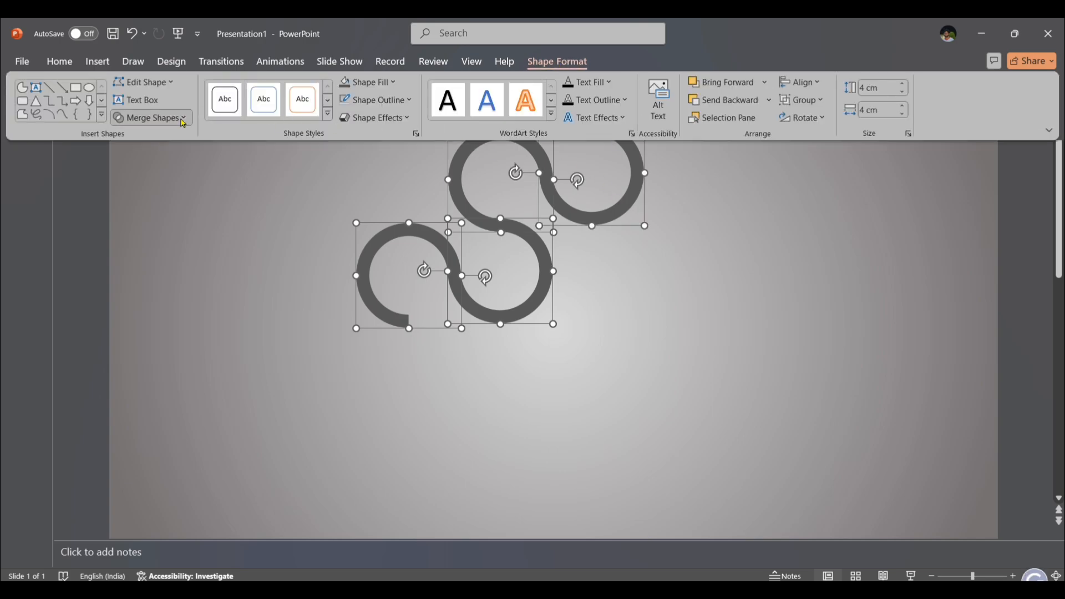
left_click(183, 119)
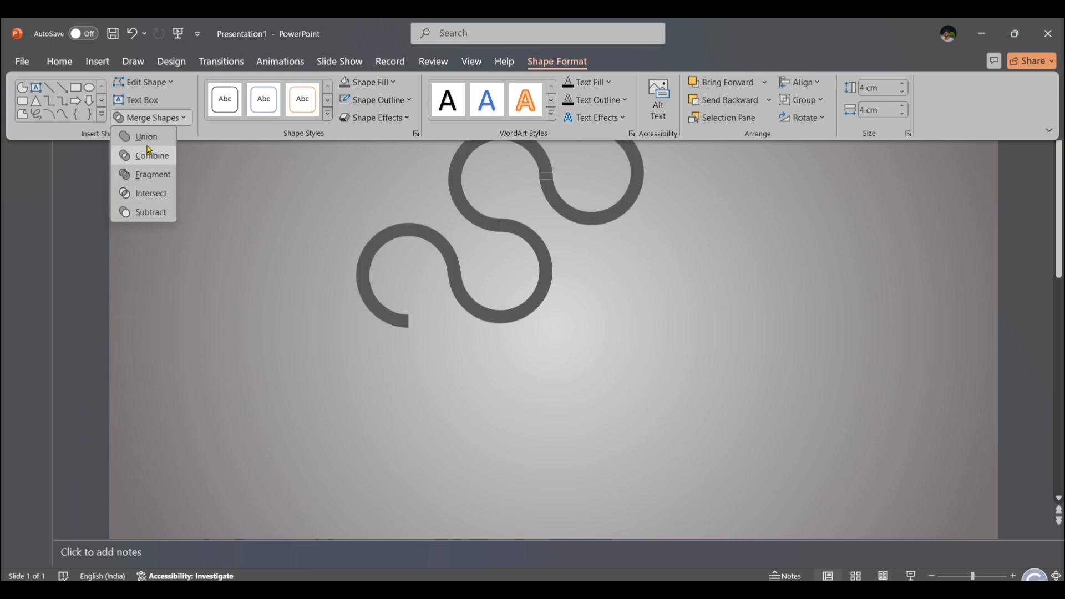
left_click(146, 137)
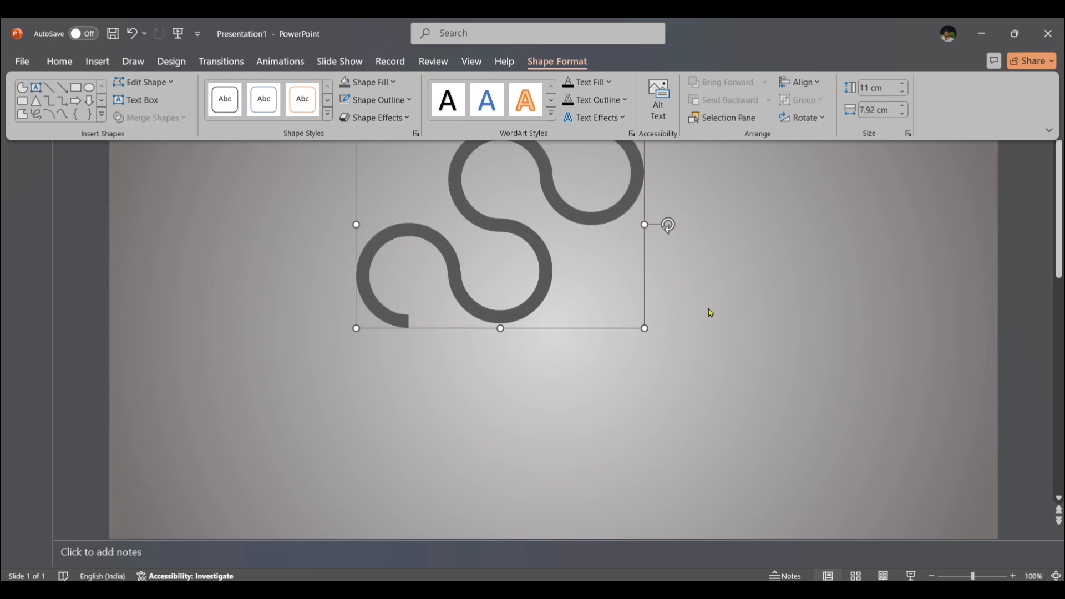
key("ctrl+F1")
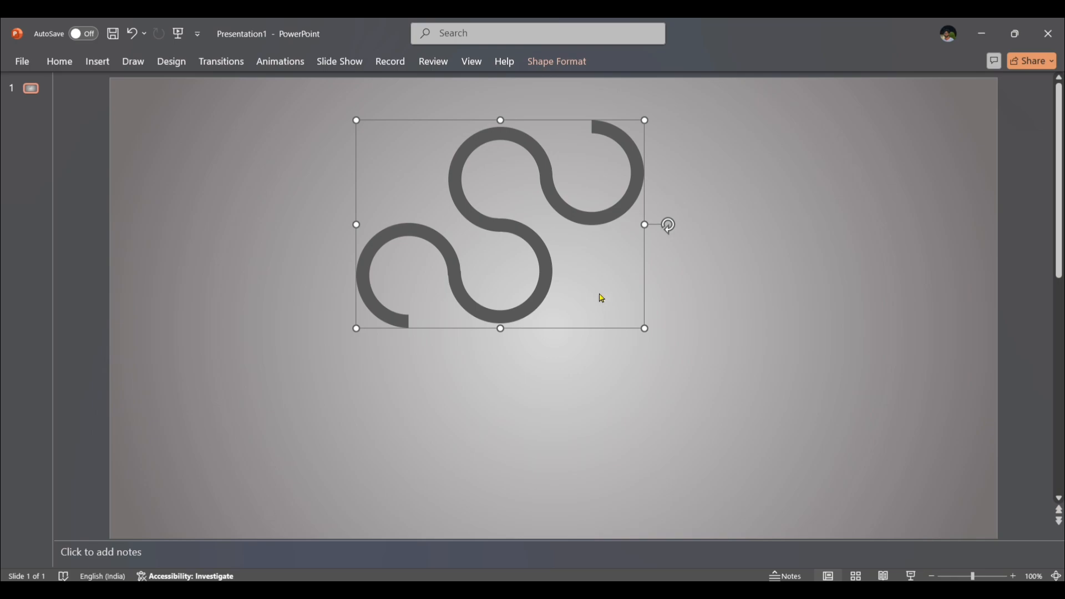
Move the merged winding shape down and across to the centre of the slide.
left_click_drag(537, 246, 590, 349)
left_click(784, 344)
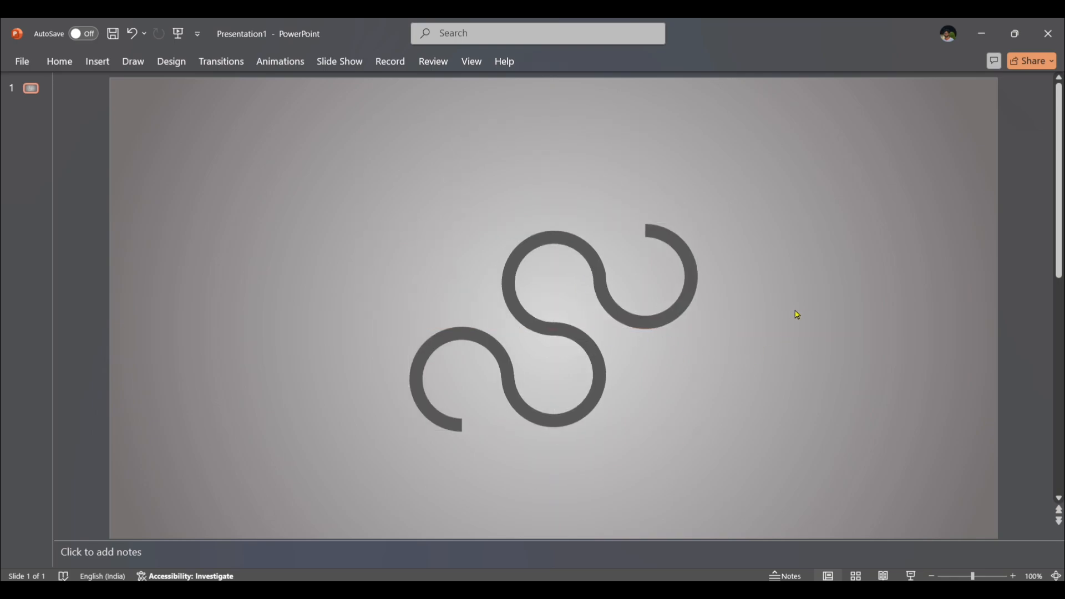
scroll(797, 314, "down", 2)
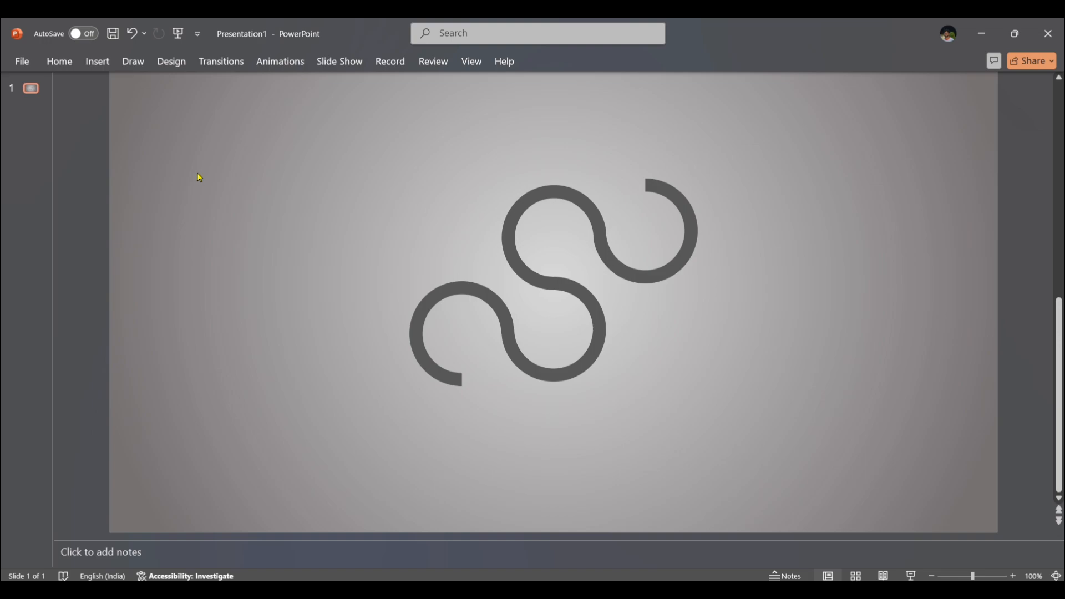
Search the stock icons for "gear", insert the single solid gear, and place it beside the winding path.
left_click(95, 62)
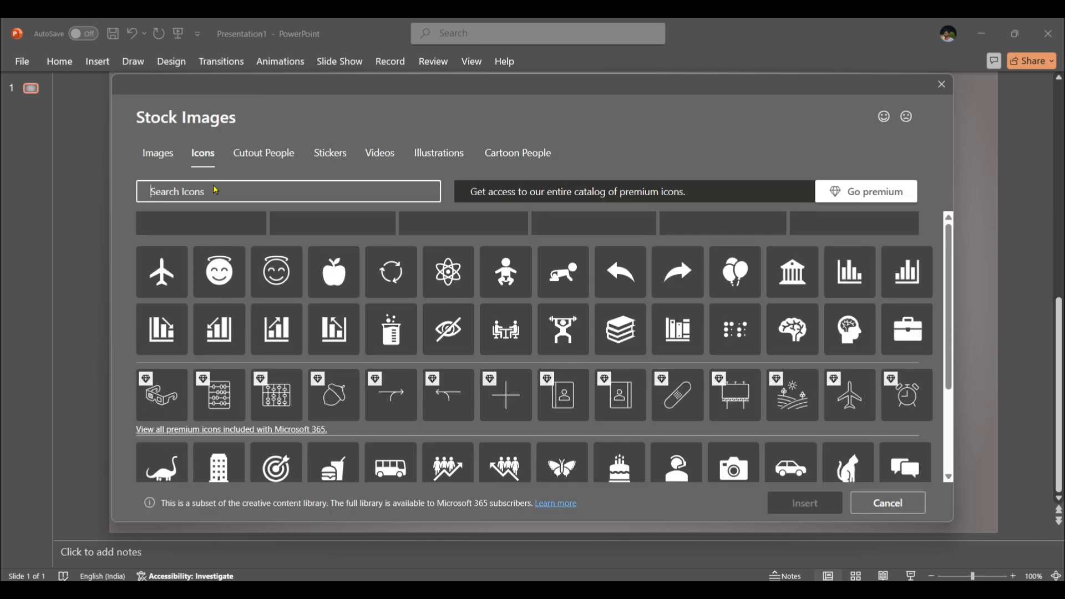
left_click(214, 186)
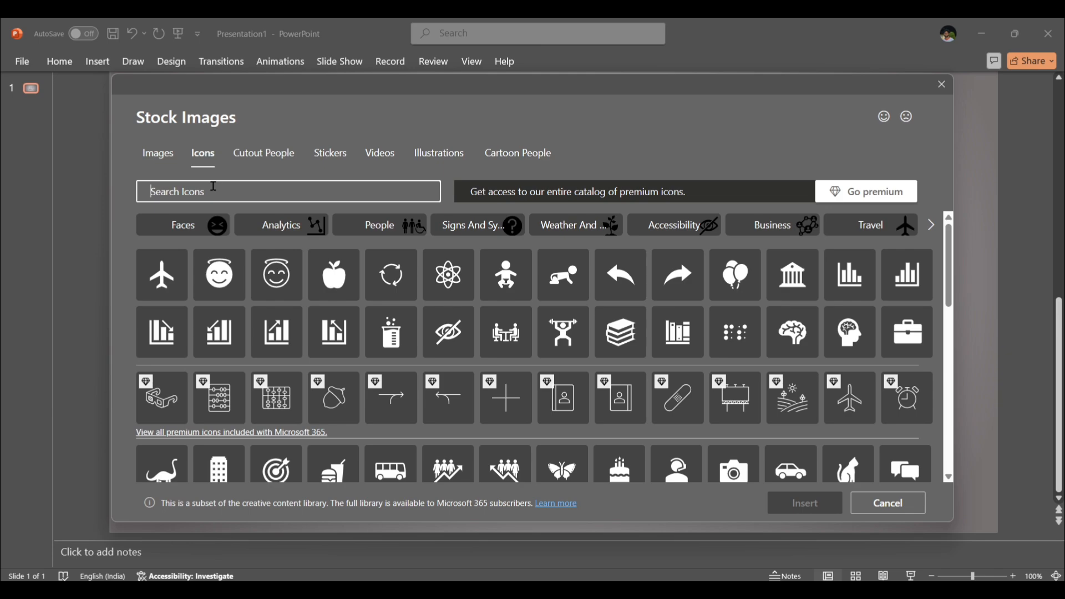
type("gear")
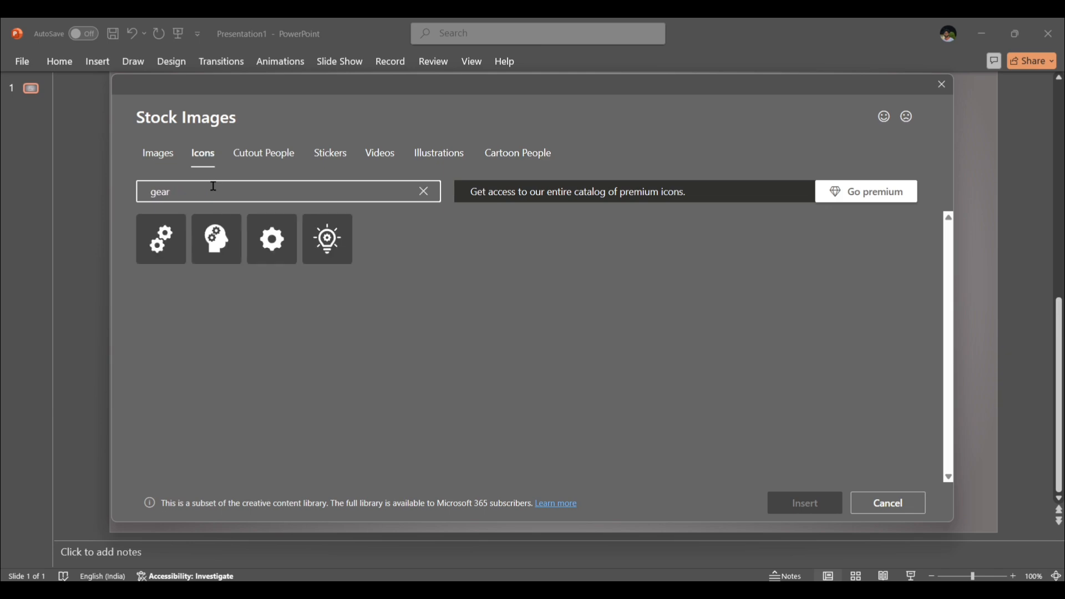
left_click(286, 225)
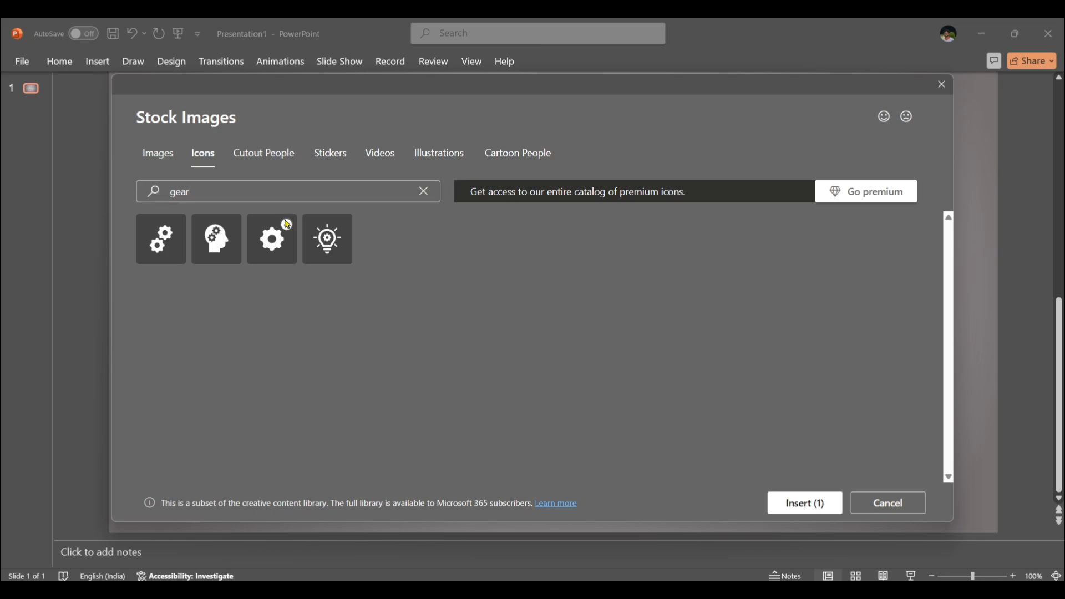
left_click(821, 505)
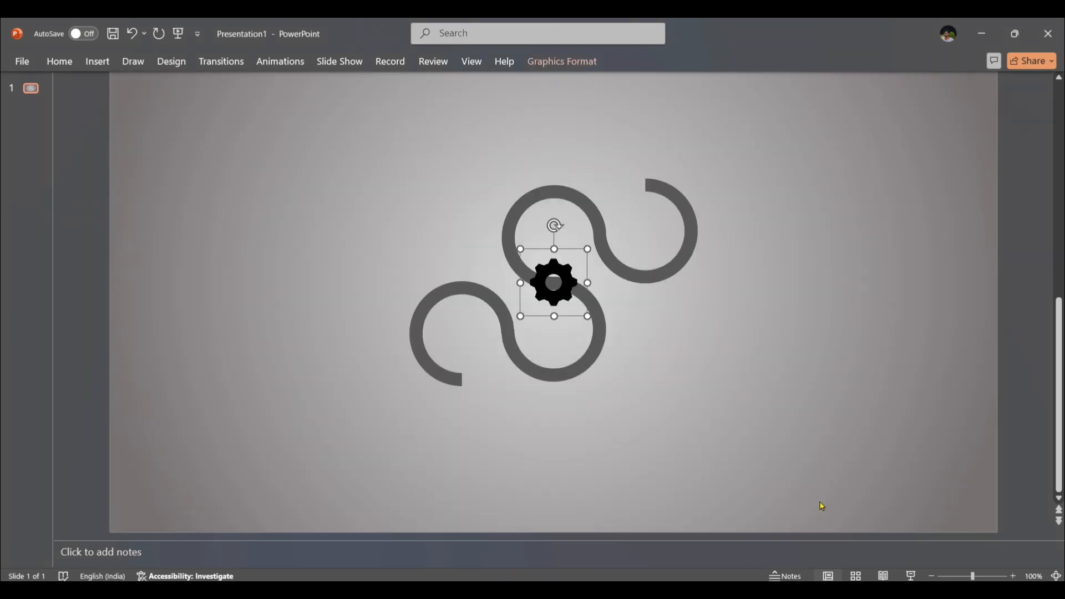
left_click_drag(557, 288, 746, 332)
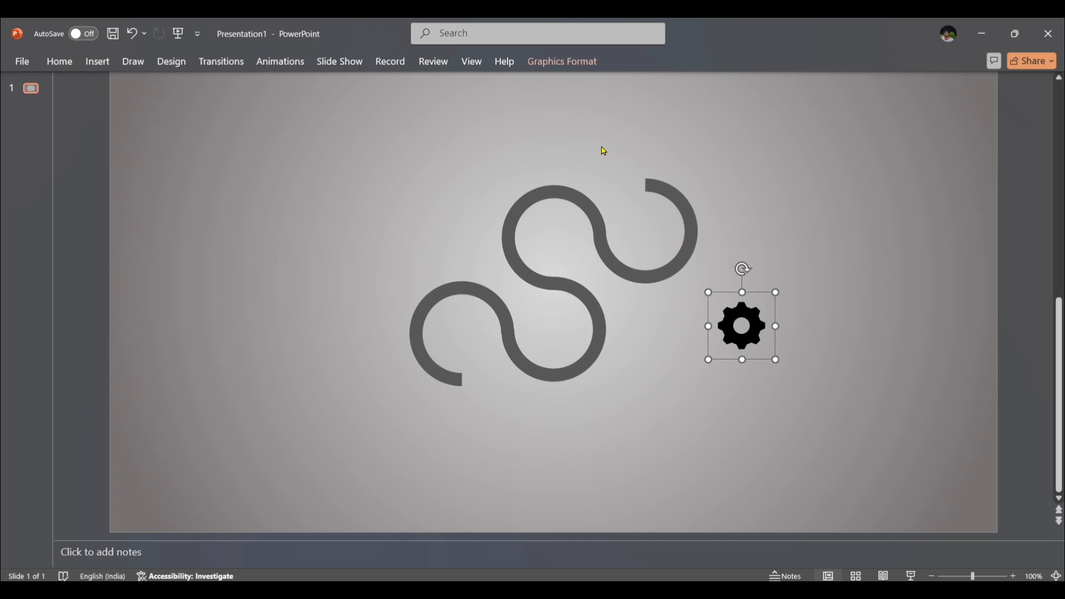
Resize the gear icon to 3.3 cm and centre it inside the lower-left loop of the path.
left_click(577, 63)
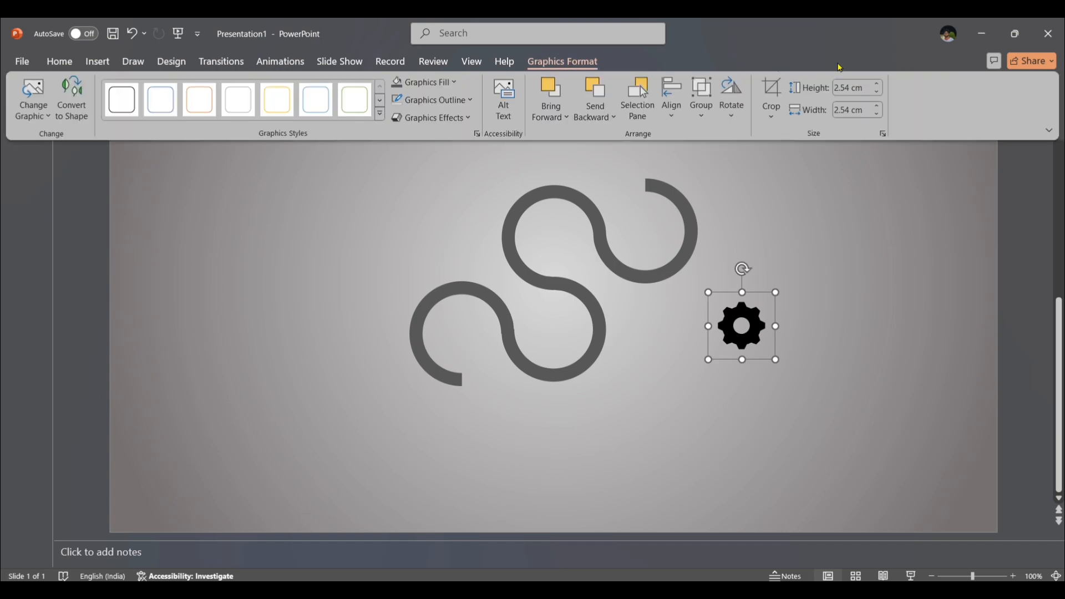
left_click(874, 92)
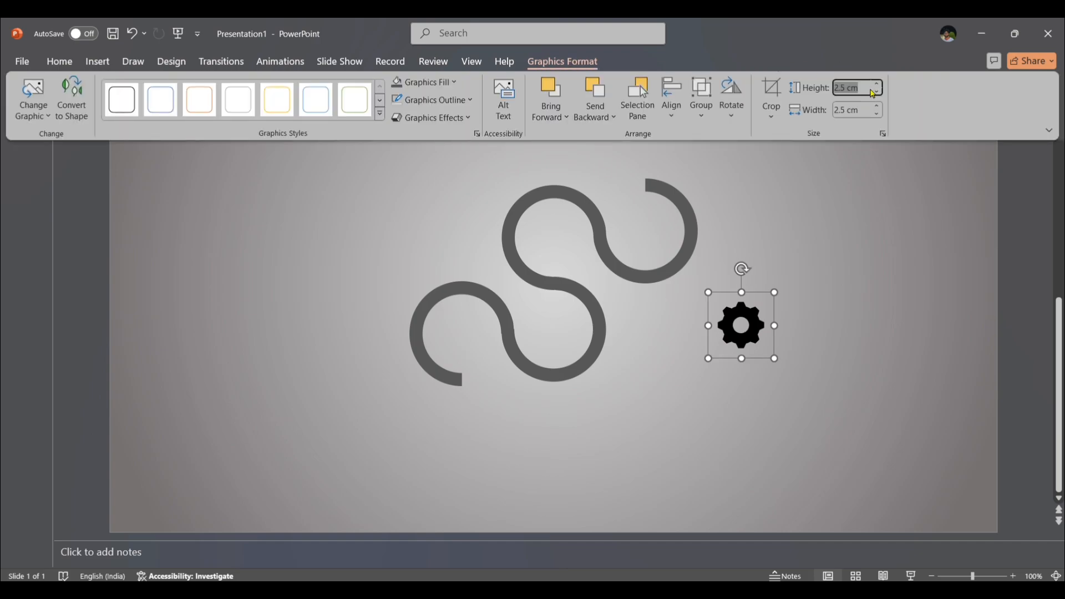
type("3.3")
key("Return")
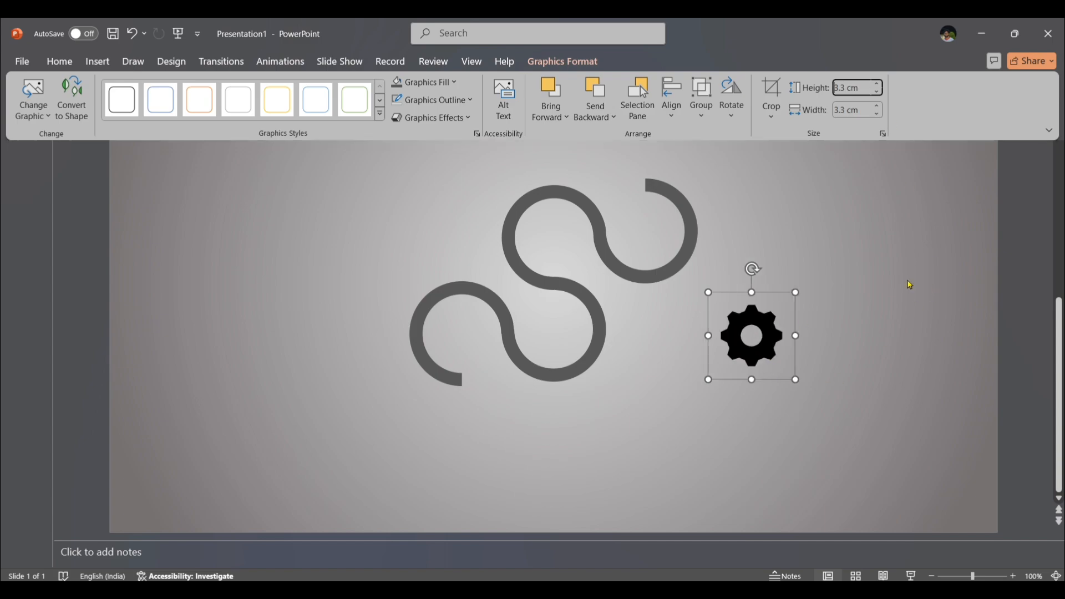
key("ctrl+F1")
left_click_drag(752, 336, 463, 335)
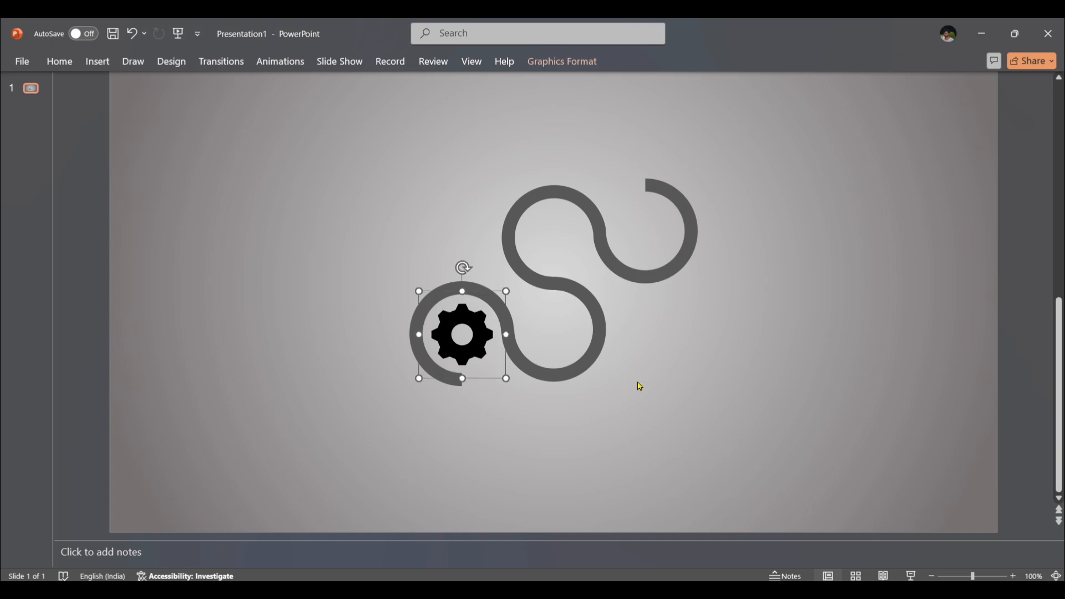
left_click(535, 416)
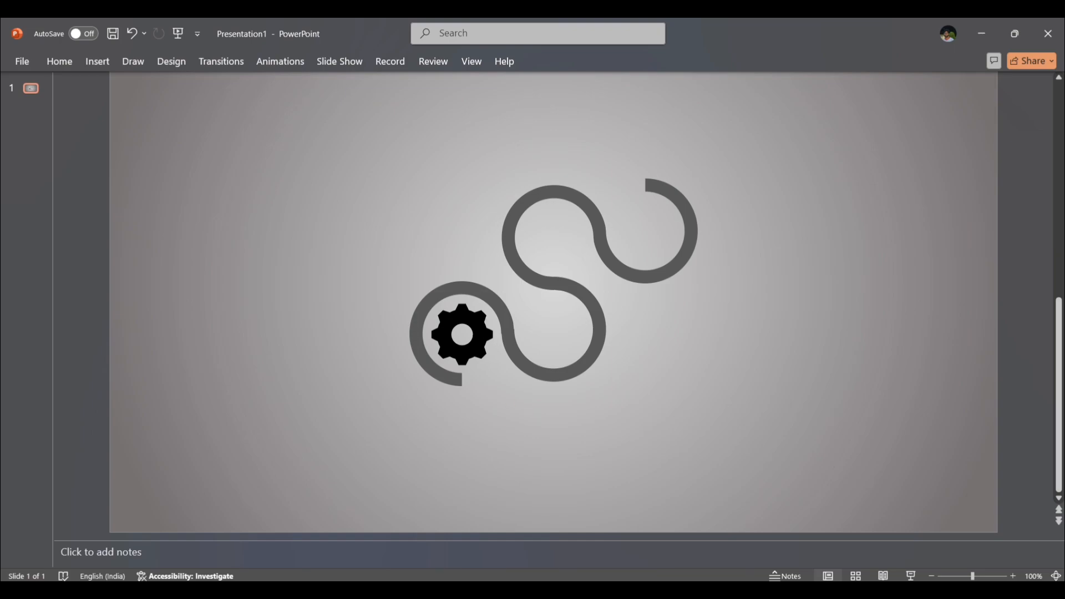
Duplicate the gear three times and centre one copy in each of the three empty loops.
key("ctrl+z")
key("ctrl+d")
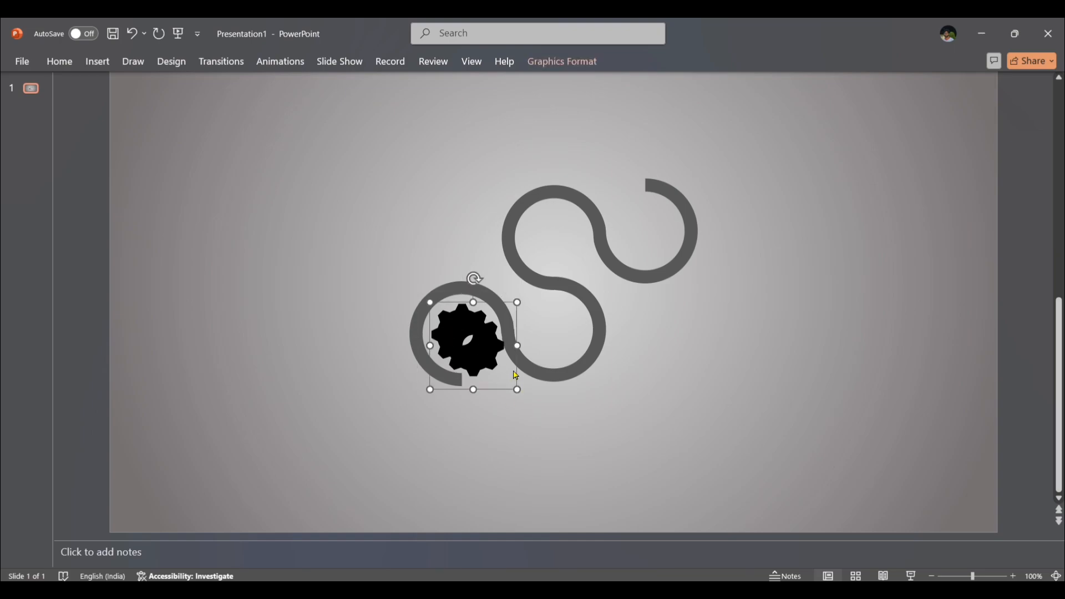
key("ctrl+d")
key("ctrl+d")
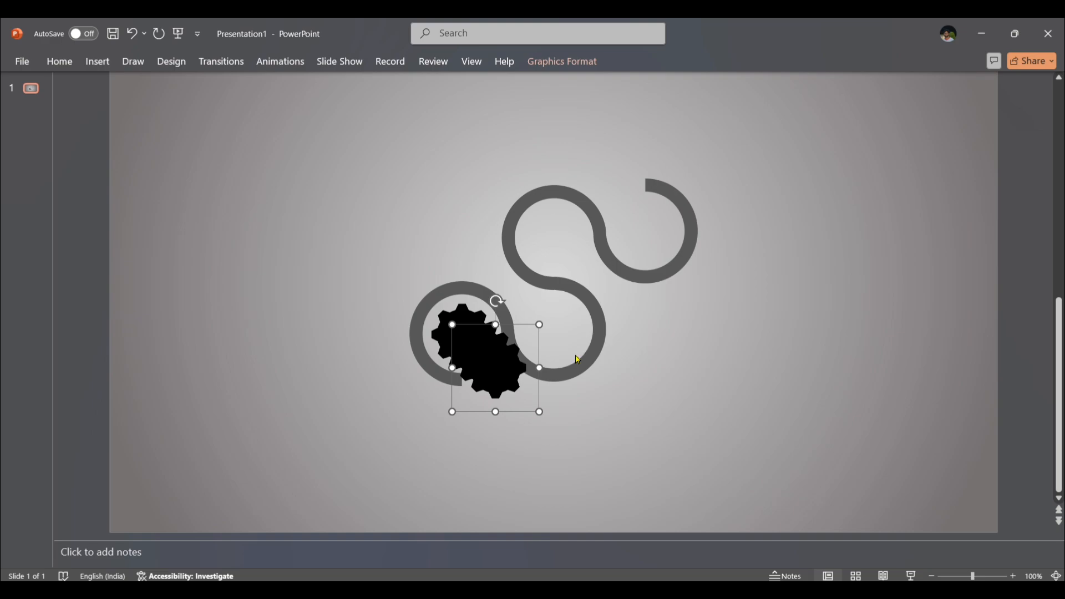
left_click_drag(497, 377, 648, 241)
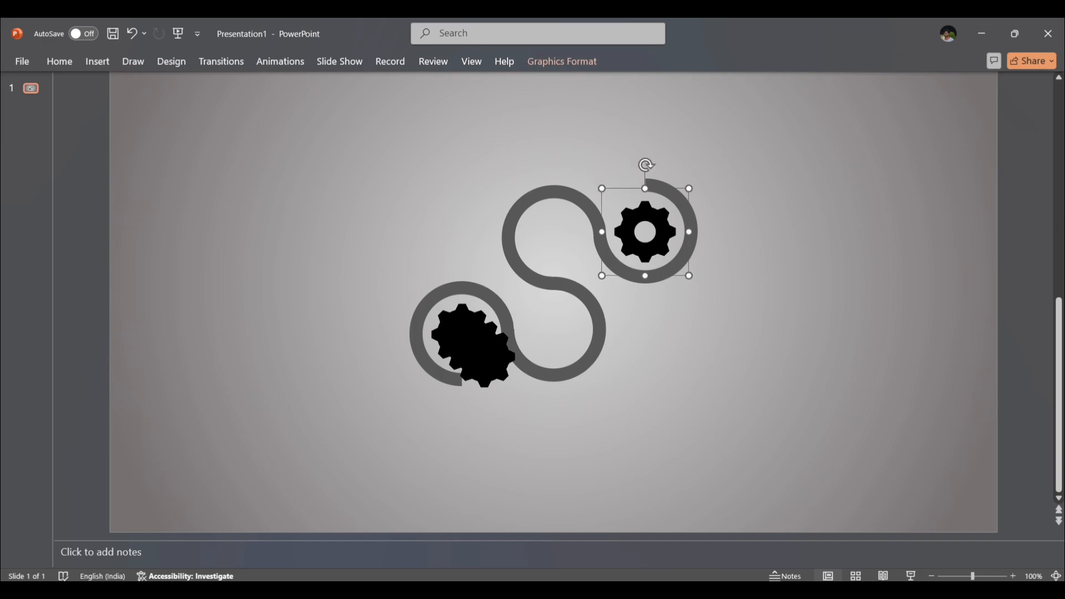
left_click_drag(483, 355, 578, 243)
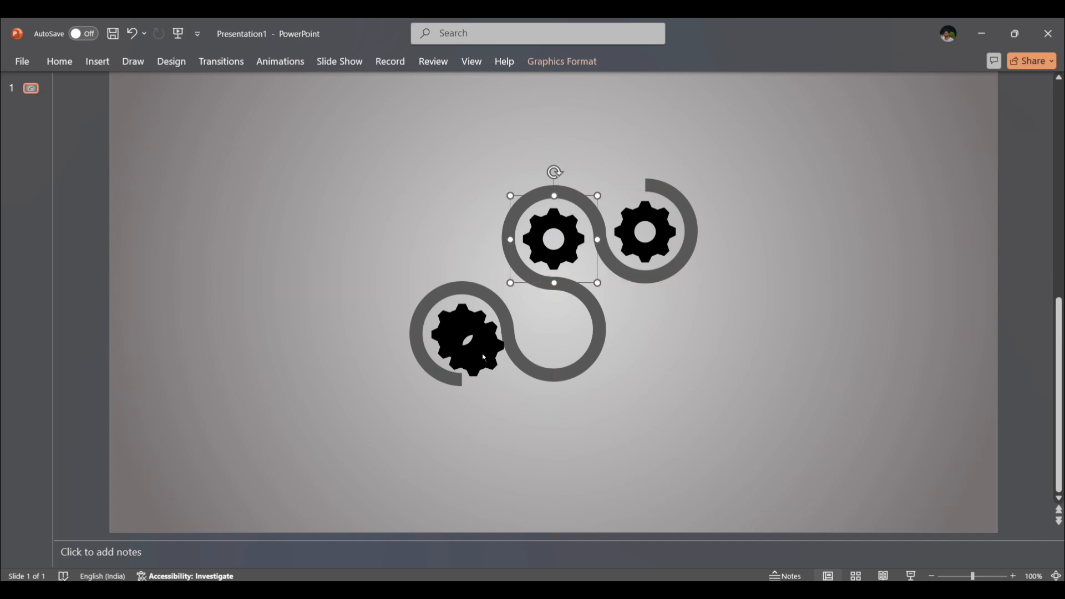
left_click_drag(482, 354, 566, 345)
left_click(663, 329)
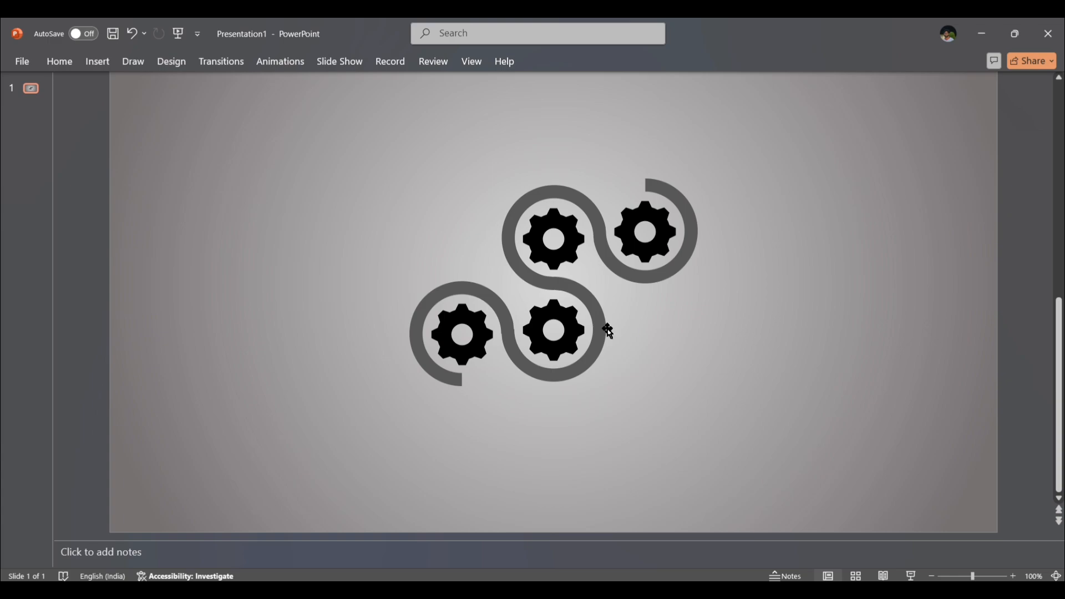
Fill the gear in the lower-left loop with Blue, Accent 1, Darker 25%.
left_click(481, 337)
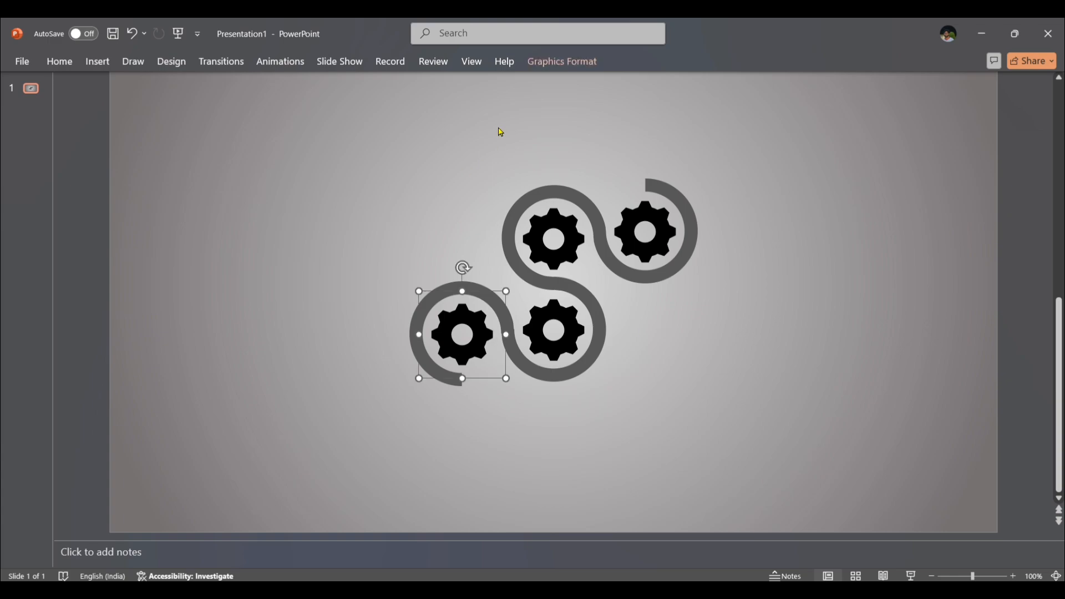
left_click(551, 63)
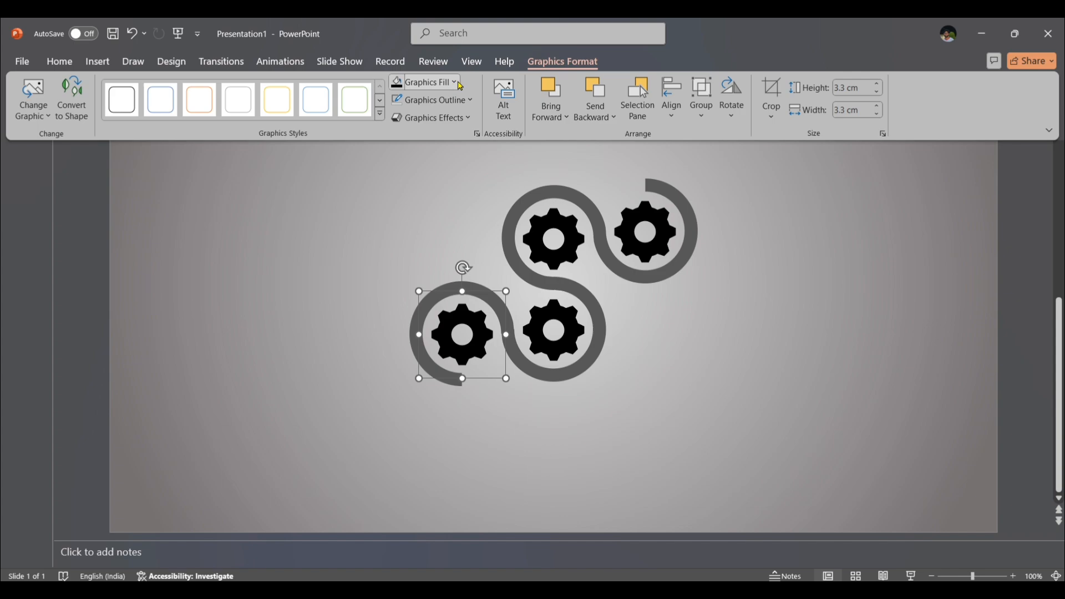
left_click(460, 85)
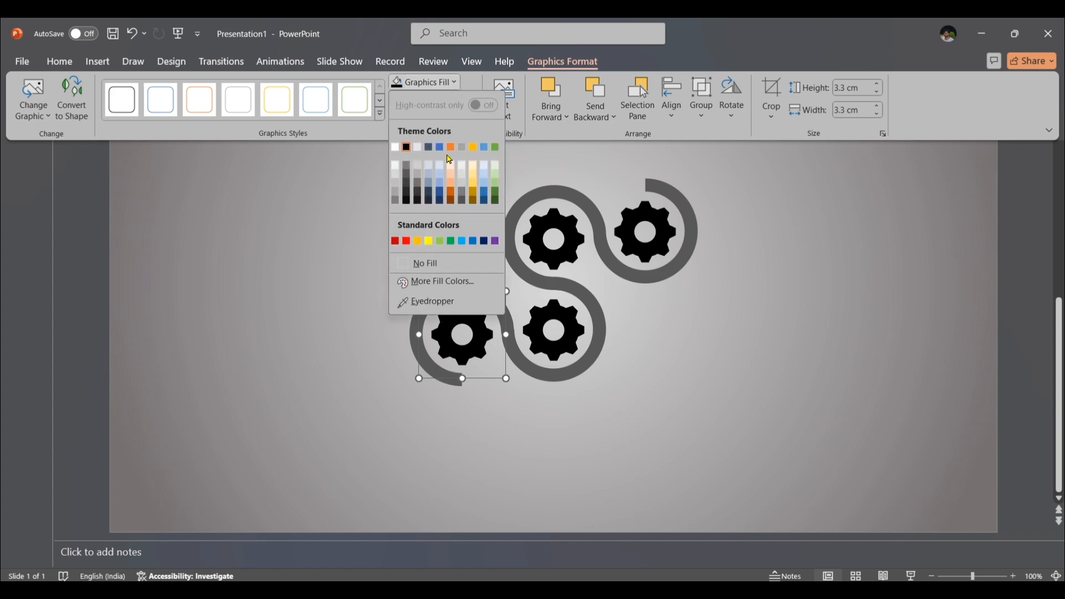
left_click(440, 187)
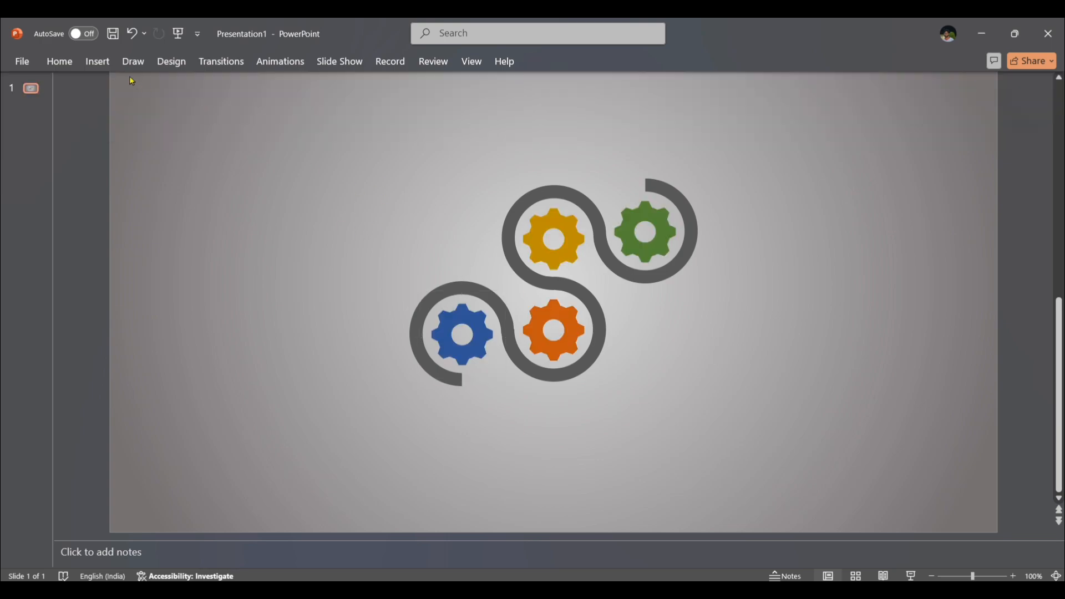
Draw a circle about 1.88 cm in diameter in the empty upper-left area of the slide.
left_click(60, 61)
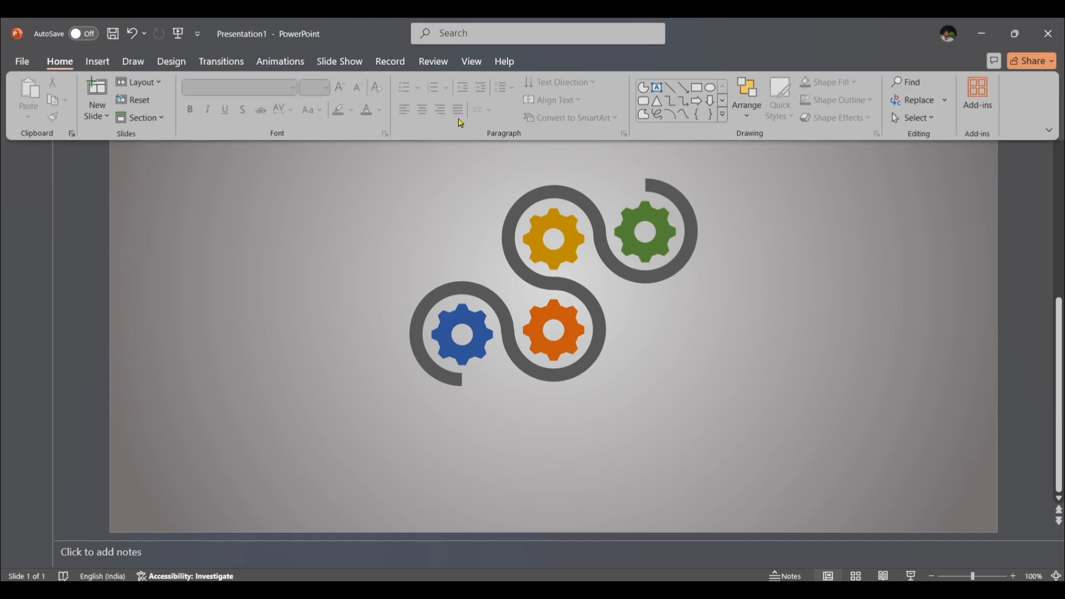
left_click(710, 87)
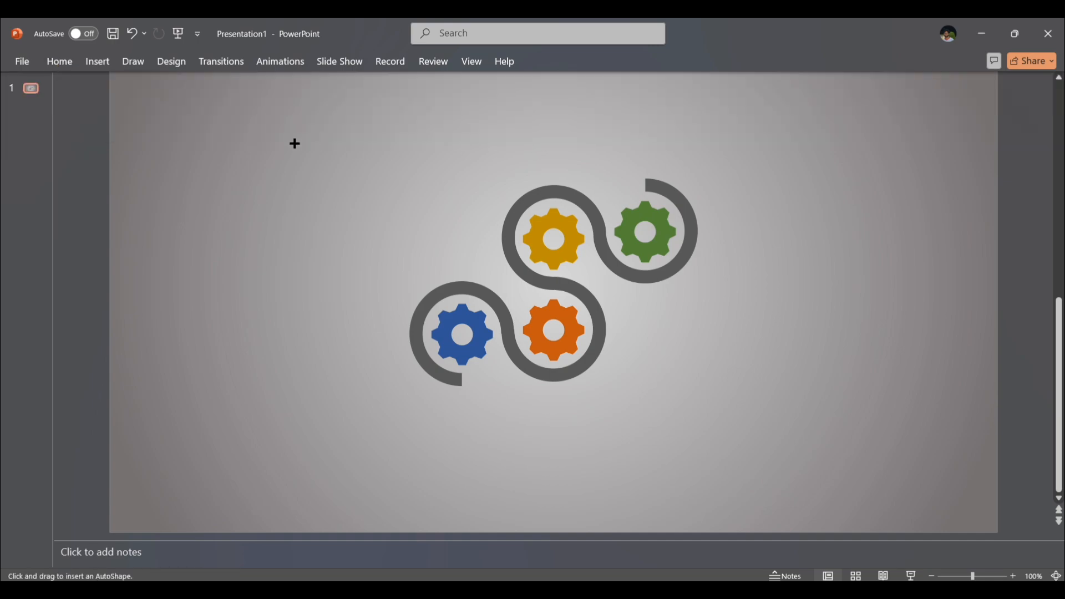
left_click_drag(294, 143, 344, 186)
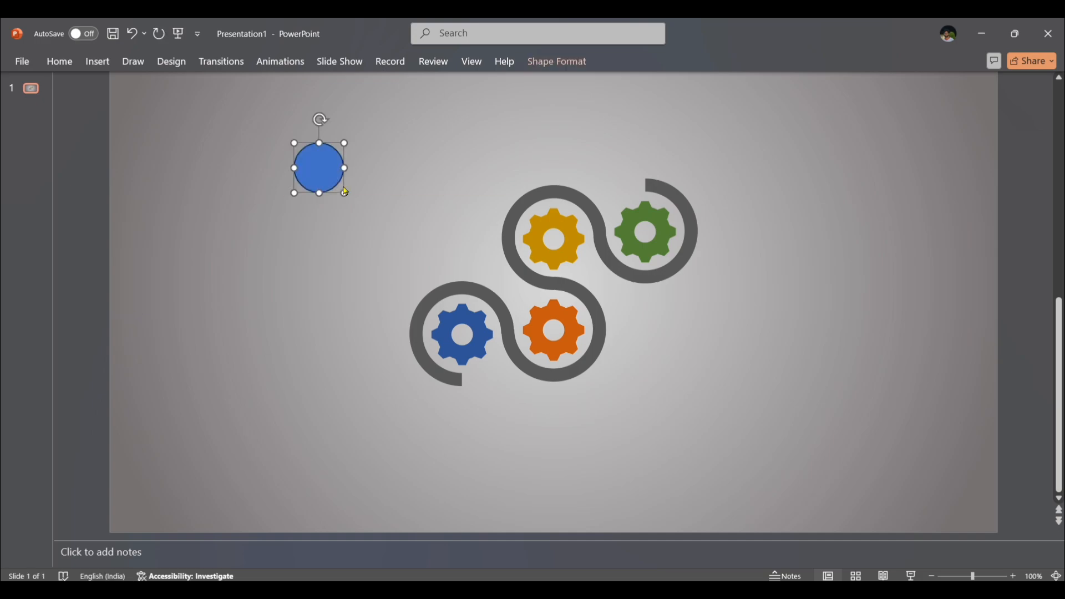
Remove the circle's fill and set its outline to black.
left_click(550, 65)
left_click(409, 101)
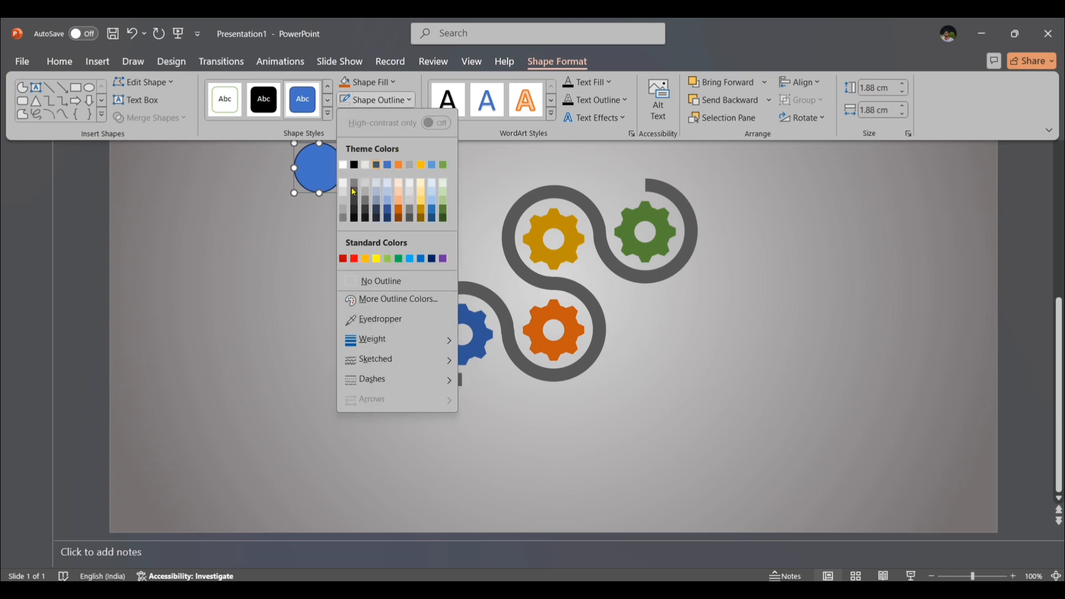
left_click(393, 83)
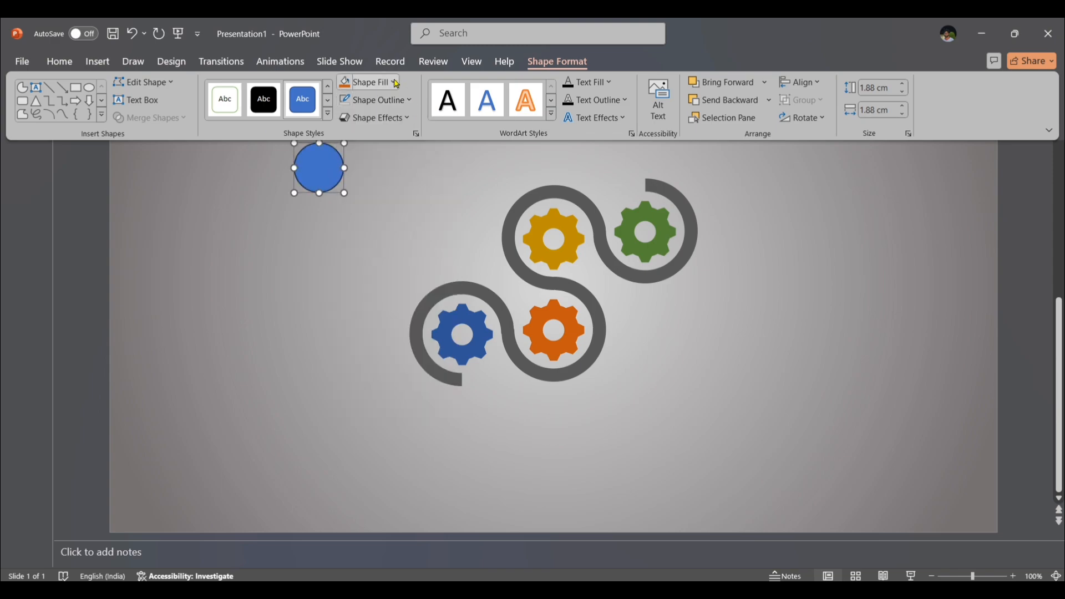
left_click(393, 84)
left_click(394, 84)
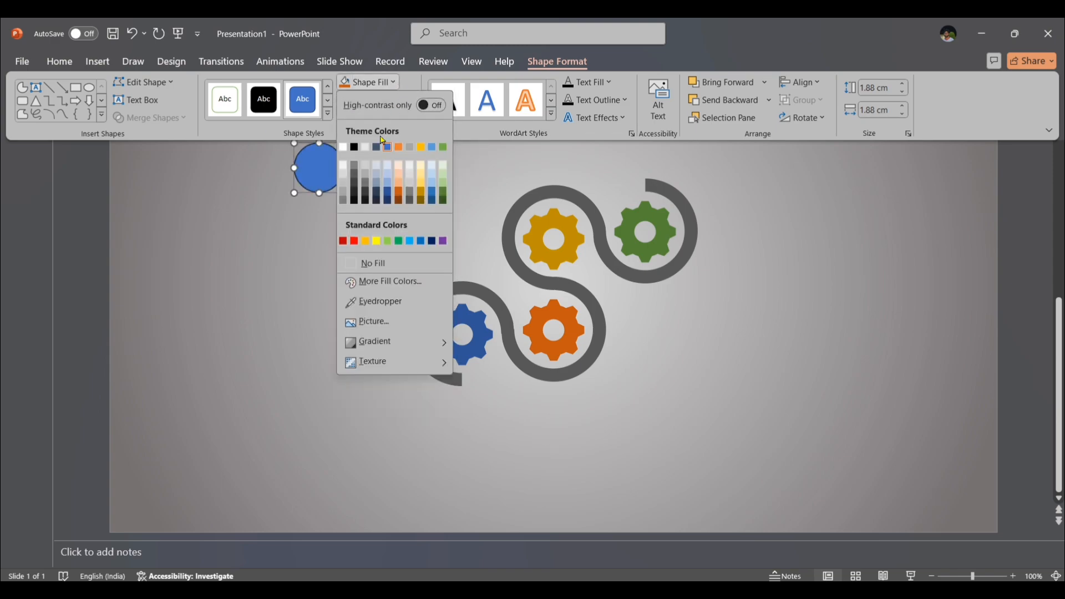
left_click(361, 264)
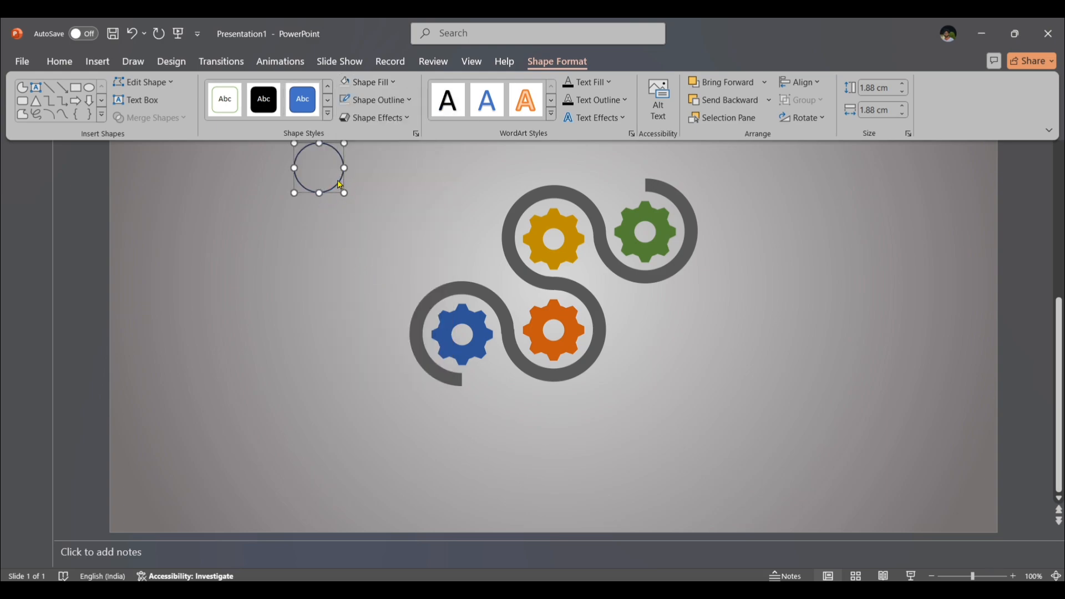
left_click(409, 104)
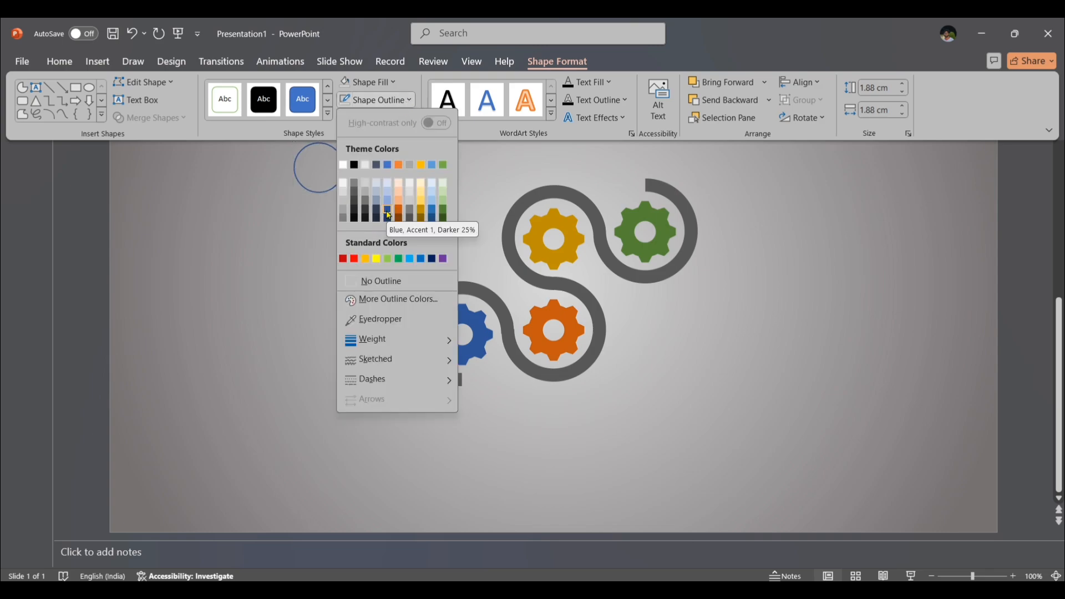
left_click(355, 220)
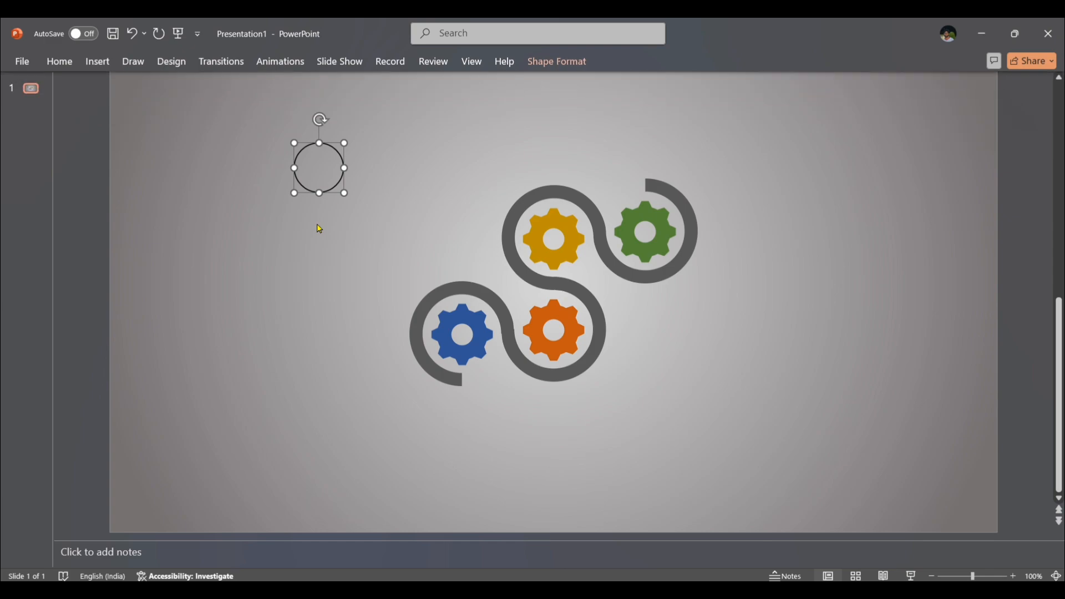
Duplicate the outlined circle three times.
key("ctrl+d")
key("ctrl+d")
key("ctrl+d")
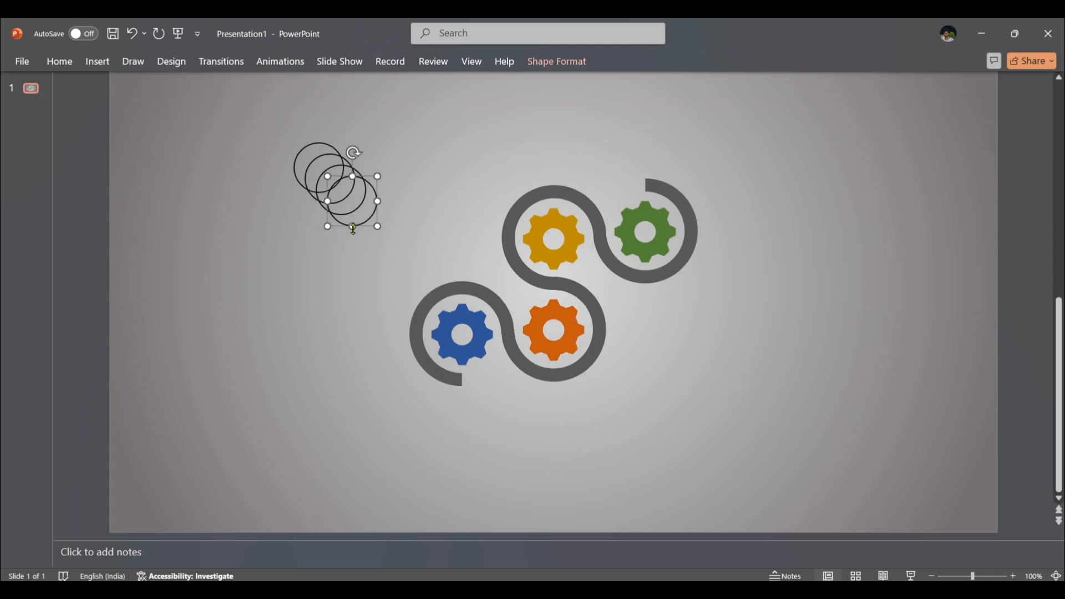
Place one circle copy over the blue gear and shrink it to a ring around the gear's hole.
left_click_drag(364, 230, 479, 352)
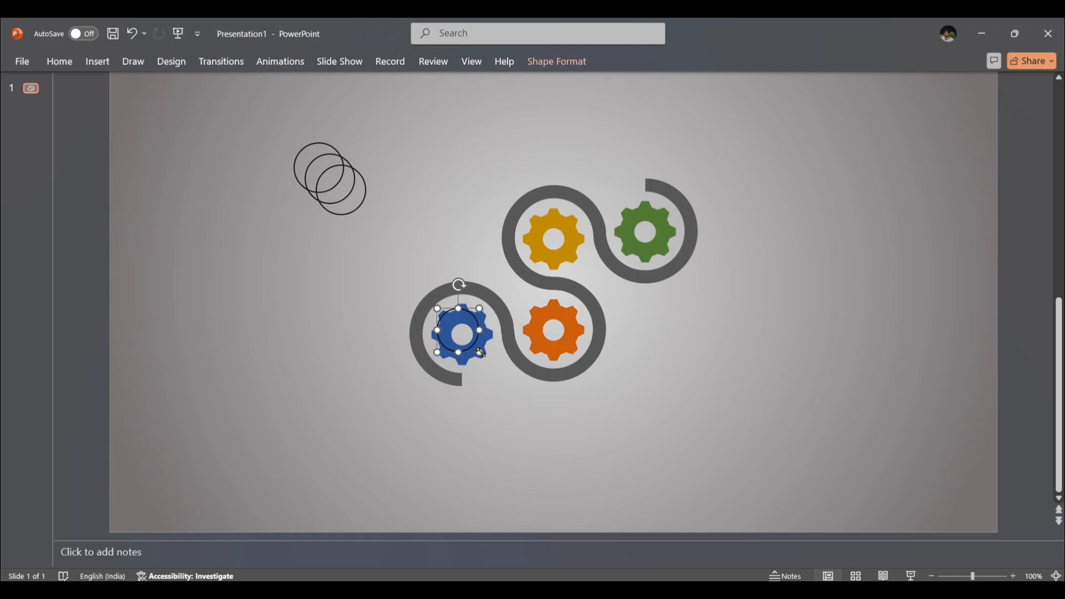
key("ctrl+z")
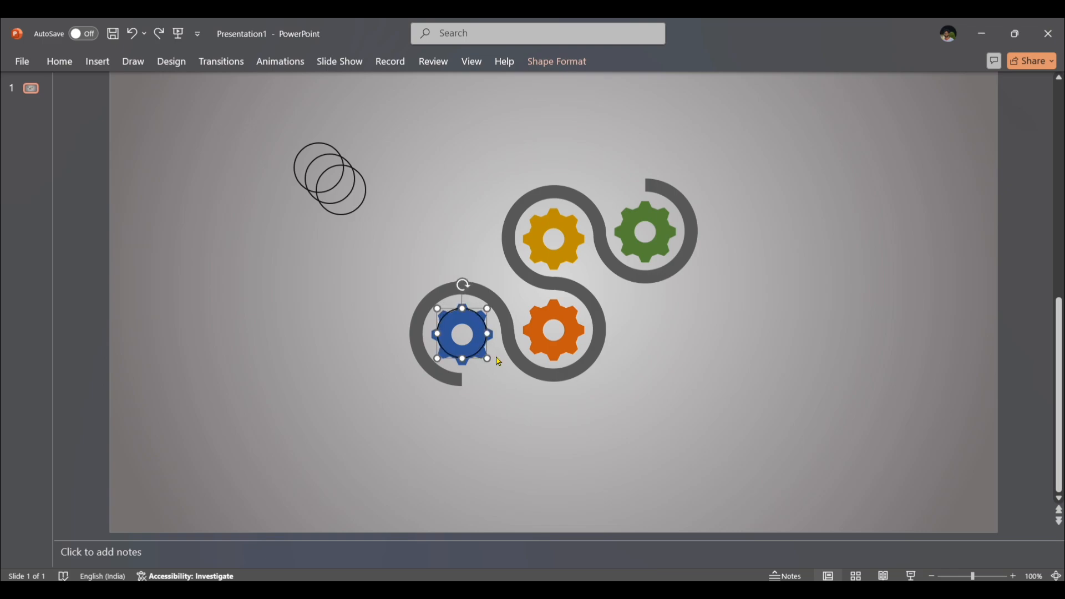
left_click_drag(487, 358, 473, 344)
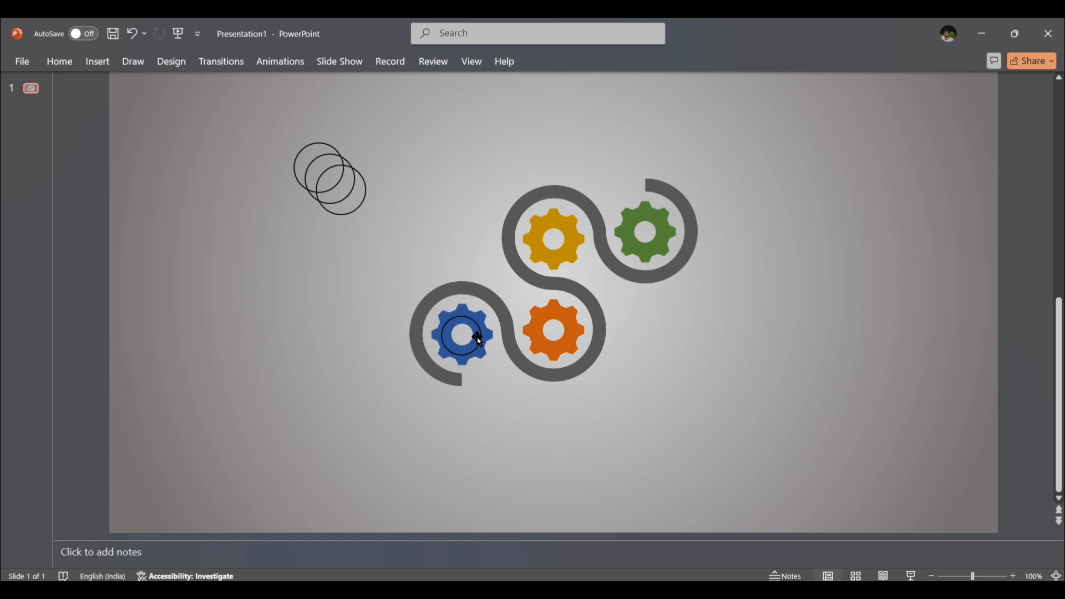
Select the small circle together with the blue gear and align them.
left_click(476, 336)
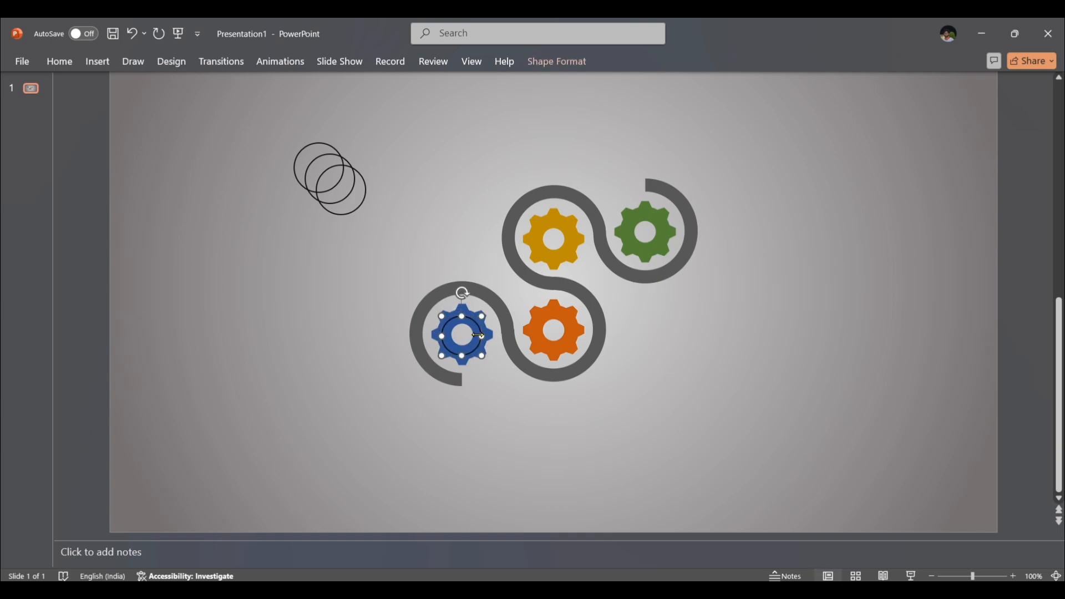
left_click(491, 337, "shift")
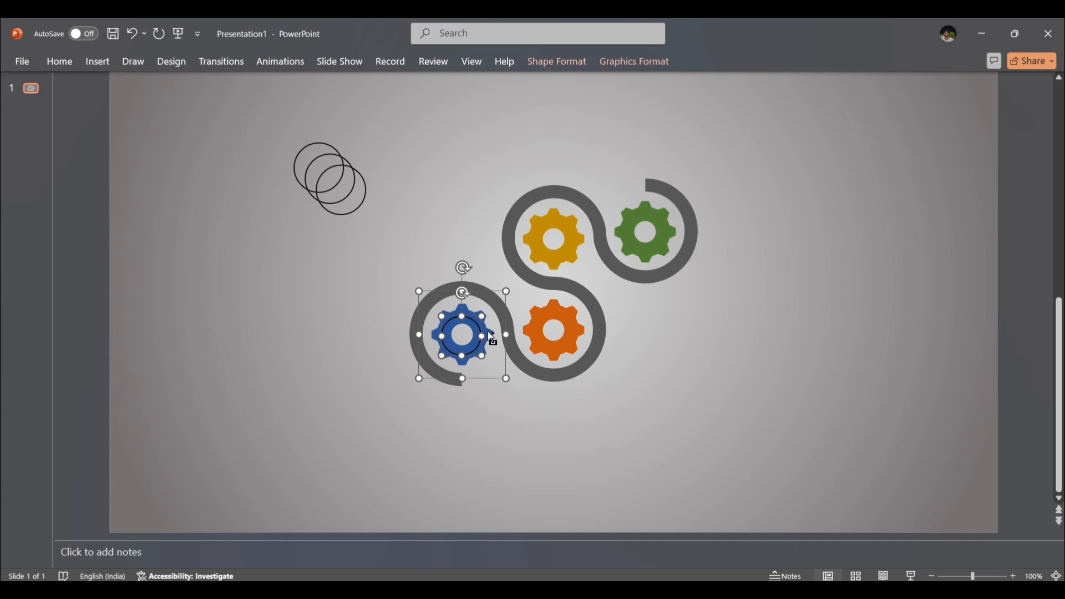
left_click(574, 64)
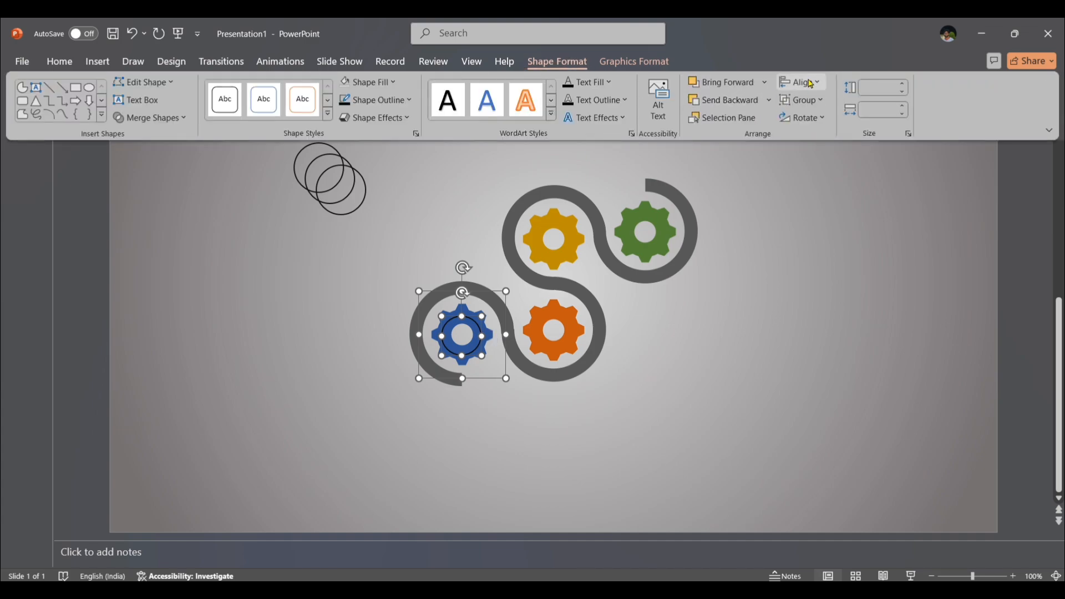